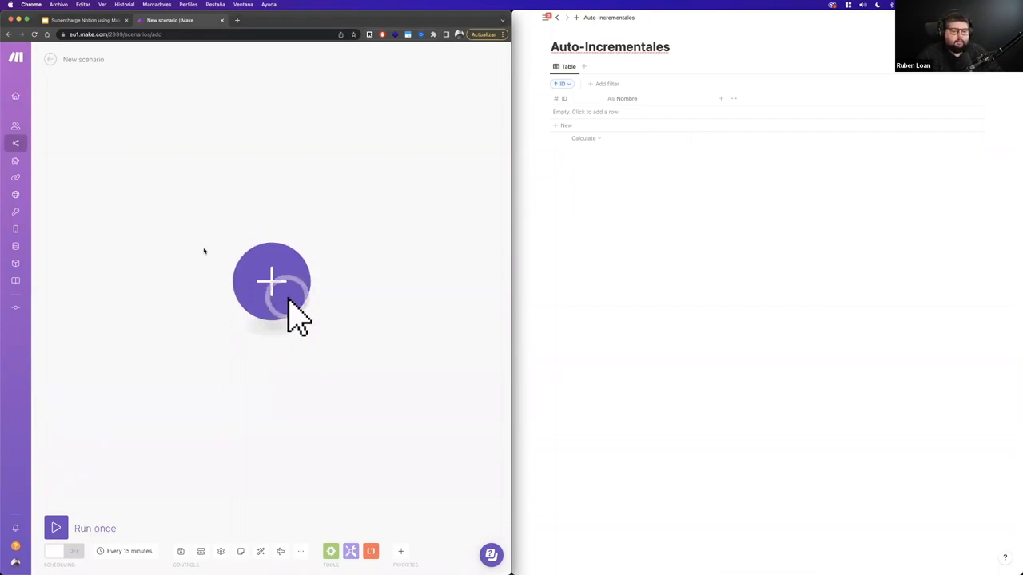
{"action": "left_click", "coordinate": [243, 263]}
{"action": "type", "text": "notio"}
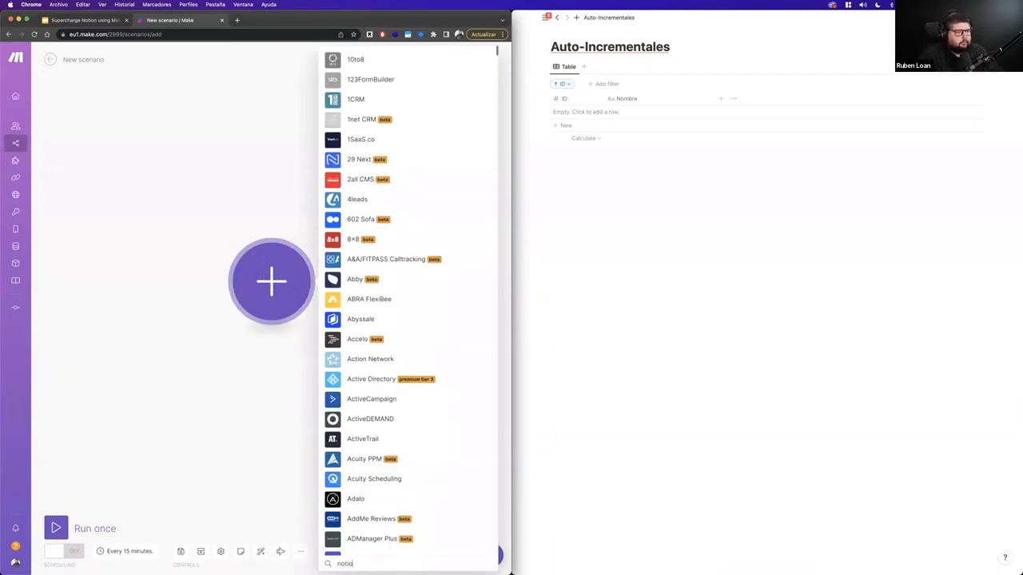
{"action": "type", "text": "n"}
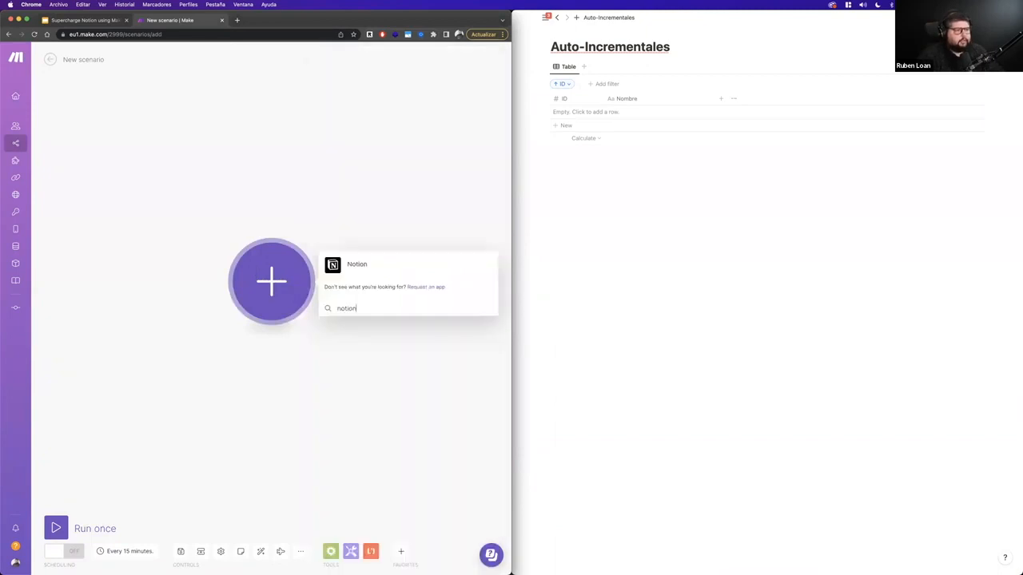
{"action": "left_click", "coordinate": [347, 267]}
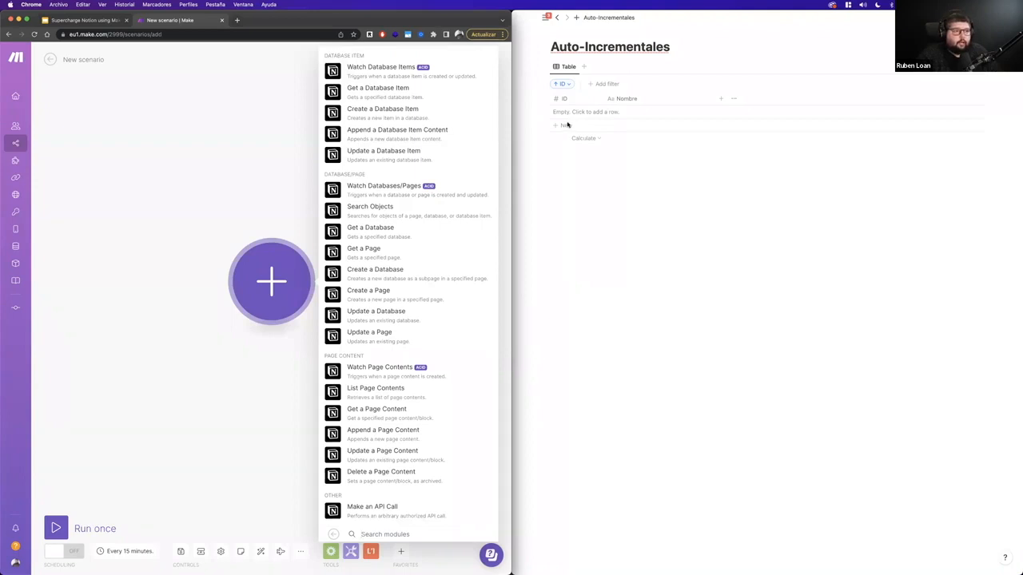
{"action": "left_click", "coordinate": [392, 72]}
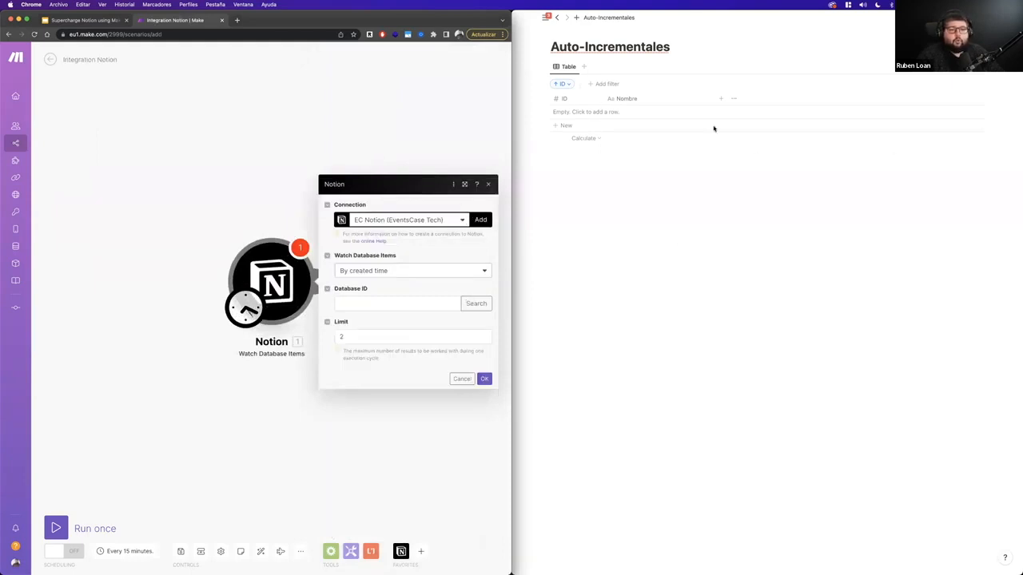
Step: Start a new connection for the Notion module with type Notion Internal and name it "Webinar Make"
{"action": "left_click", "coordinate": [484, 222]}
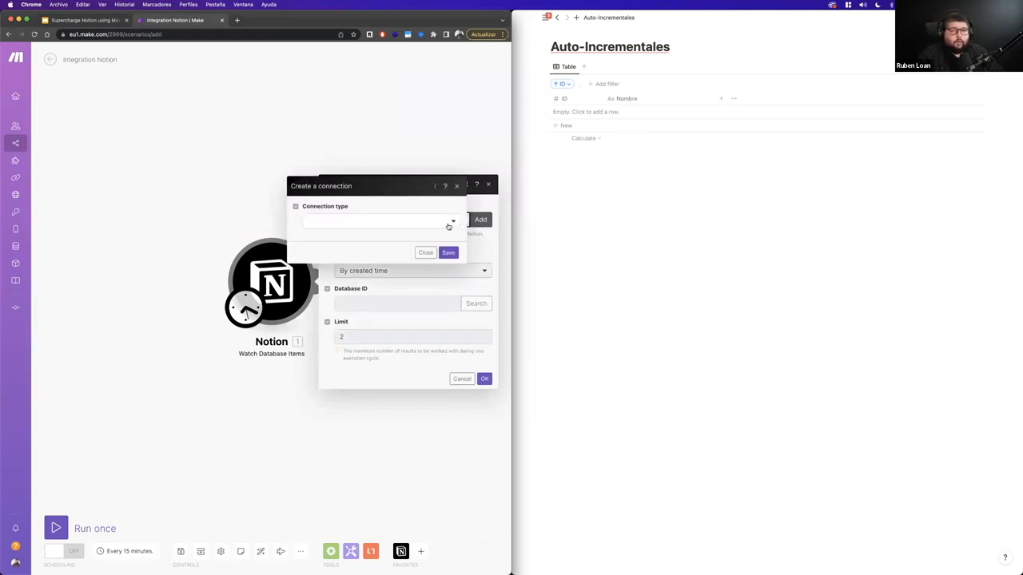
{"action": "left_click", "coordinate": [451, 223]}
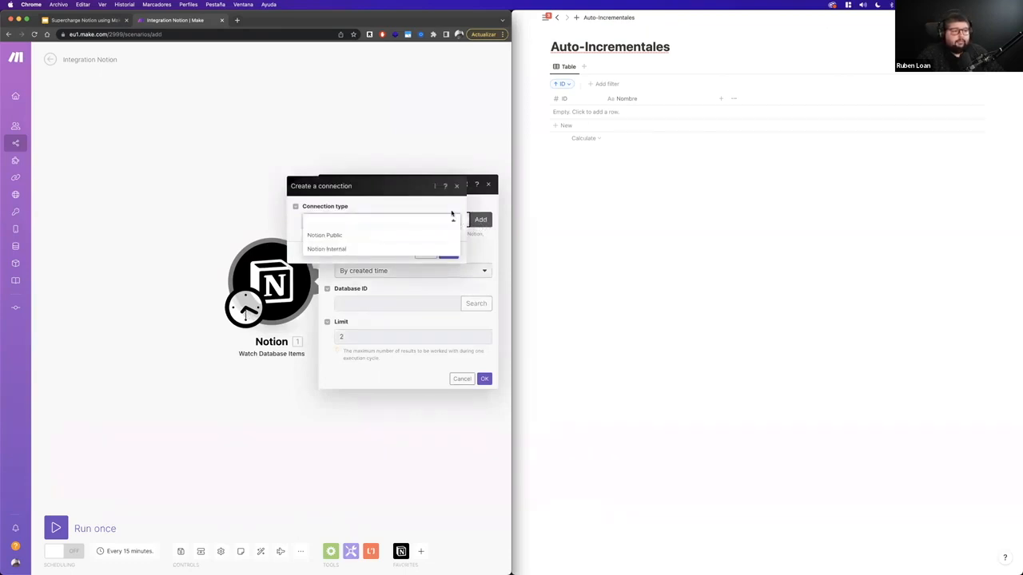
{"action": "left_click", "coordinate": [414, 205]}
{"action": "left_click", "coordinate": [447, 221]}
{"action": "left_click", "coordinate": [358, 249]}
{"action": "left_click_drag", "start_coordinate": [398, 221], "coordinate": [306, 220]}
{"action": "type", "text": "Webinar Make"}
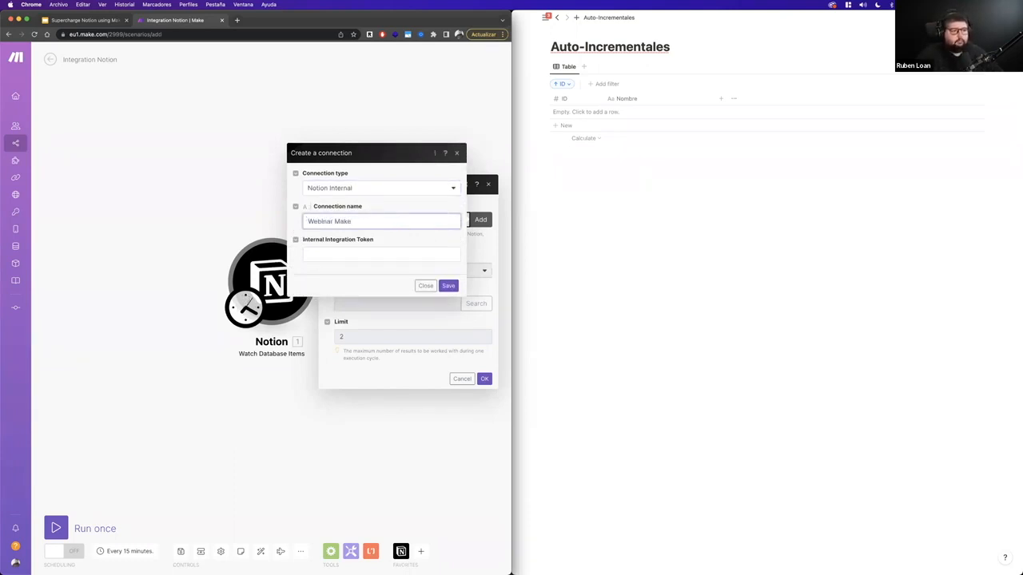
Step: Check the Notion workspace's settings and members for the internal integration token the connection requires
{"action": "left_click", "coordinate": [409, 254]}
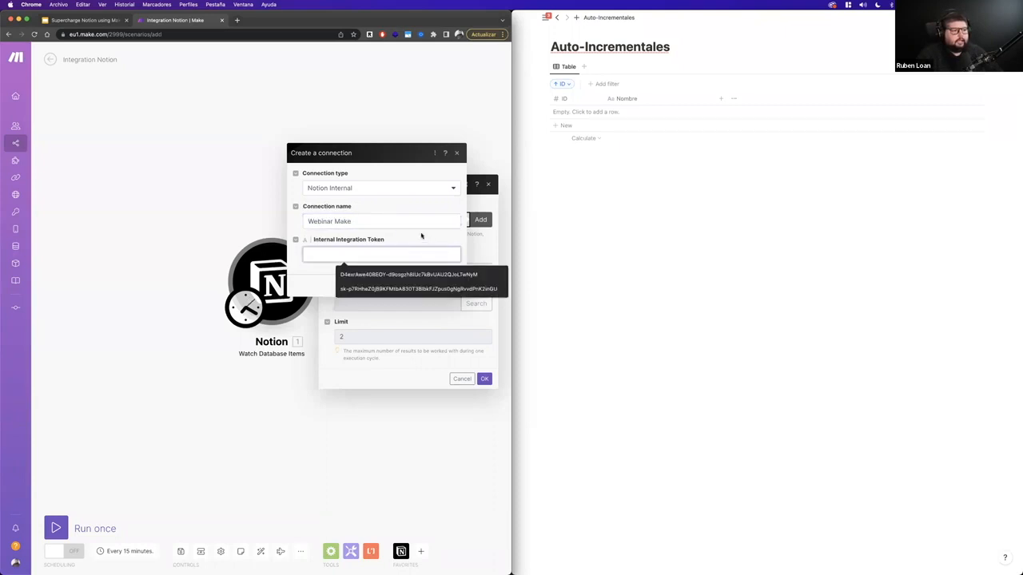
{"action": "left_click", "coordinate": [422, 236]}
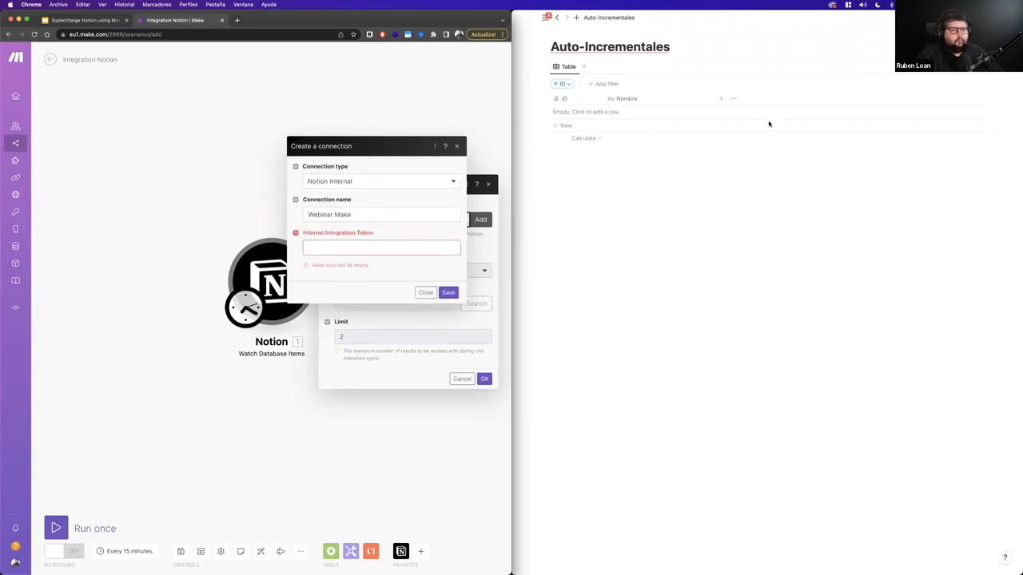
{"action": "left_click", "coordinate": [787, 136]}
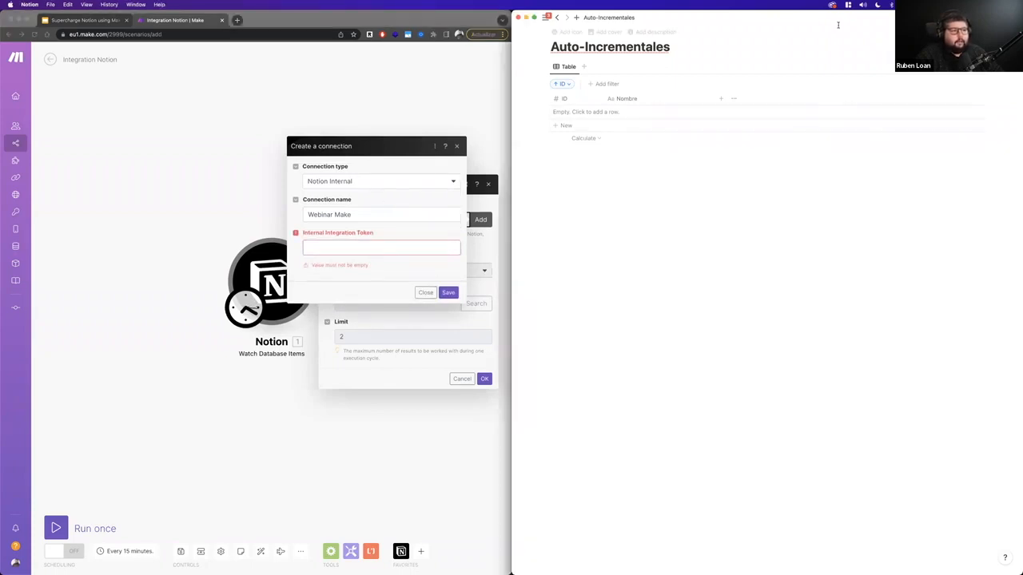
{"action": "mouse_move", "coordinate": [547, 18]}
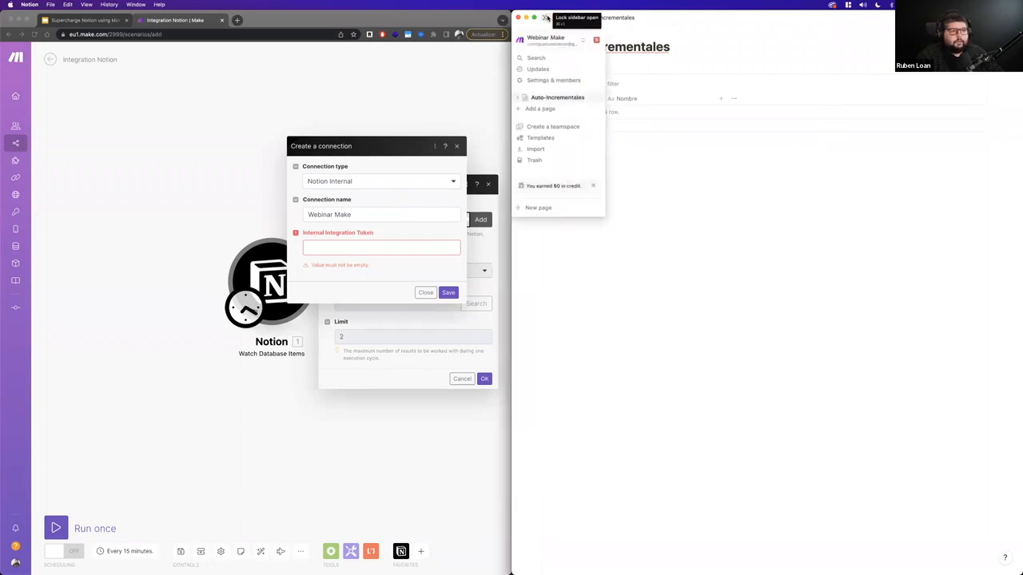
{"action": "left_click", "coordinate": [547, 83]}
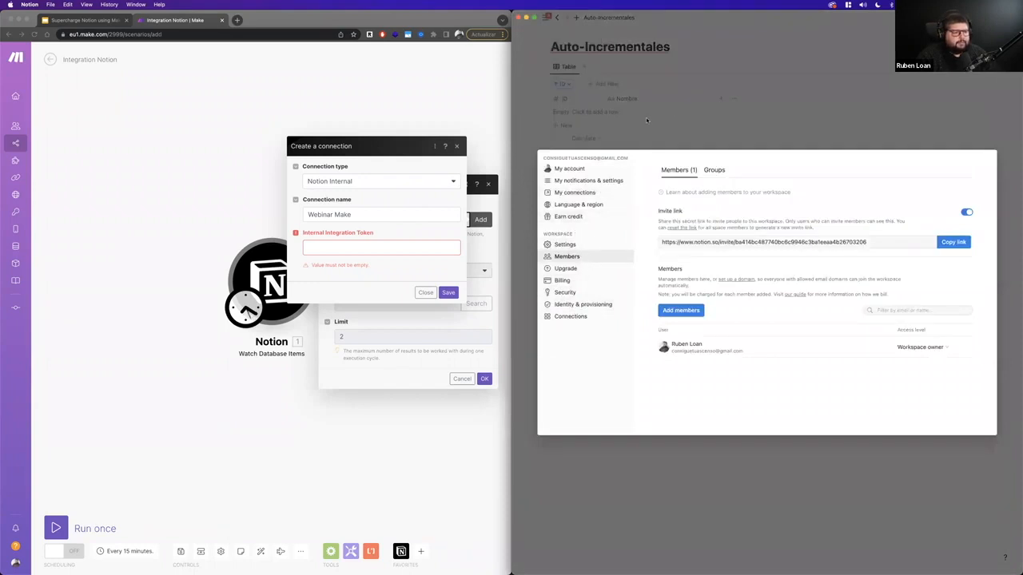
{"action": "left_click", "coordinate": [525, 218]}
Step: Change the connection type to Notion Public and save the connection to start its authorization
{"action": "left_click", "coordinate": [438, 184]}
{"action": "left_click", "coordinate": [438, 185]}
{"action": "left_click", "coordinate": [341, 197]}
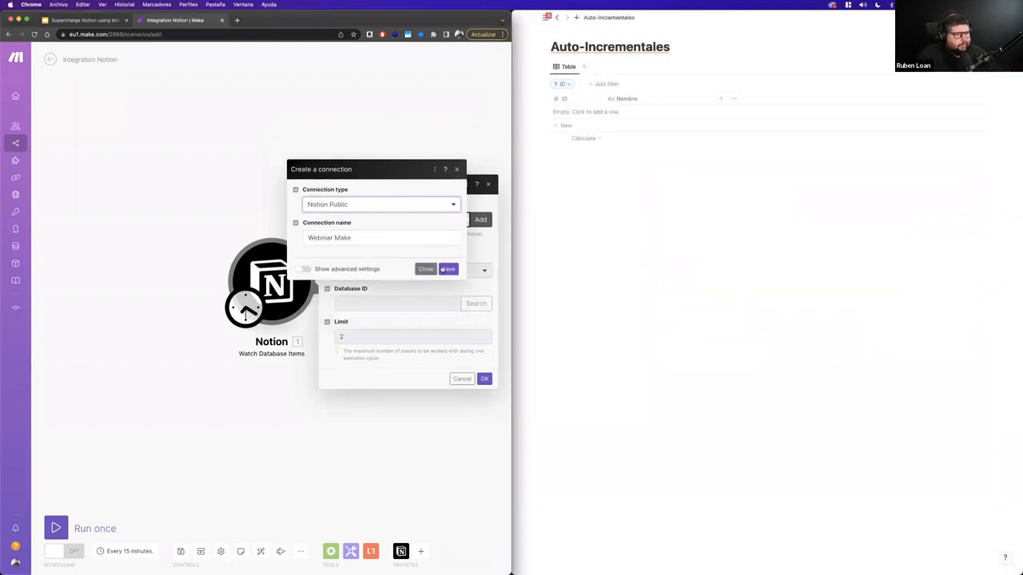
{"action": "left_click", "coordinate": [447, 269]}
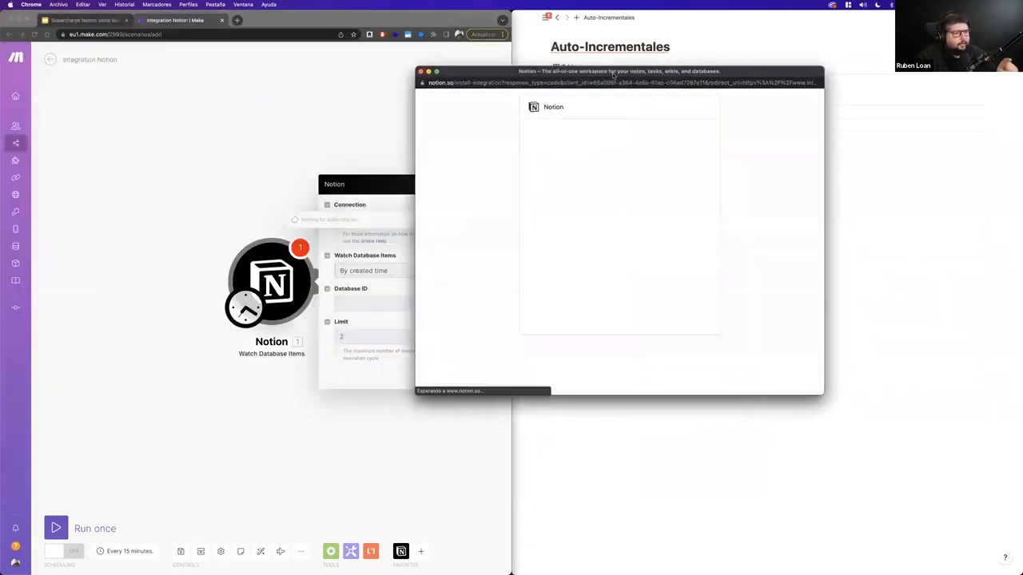
Step: Choose the Webinar Make workspace as the one Make requests access to
{"action": "left_click", "coordinate": [668, 110]}
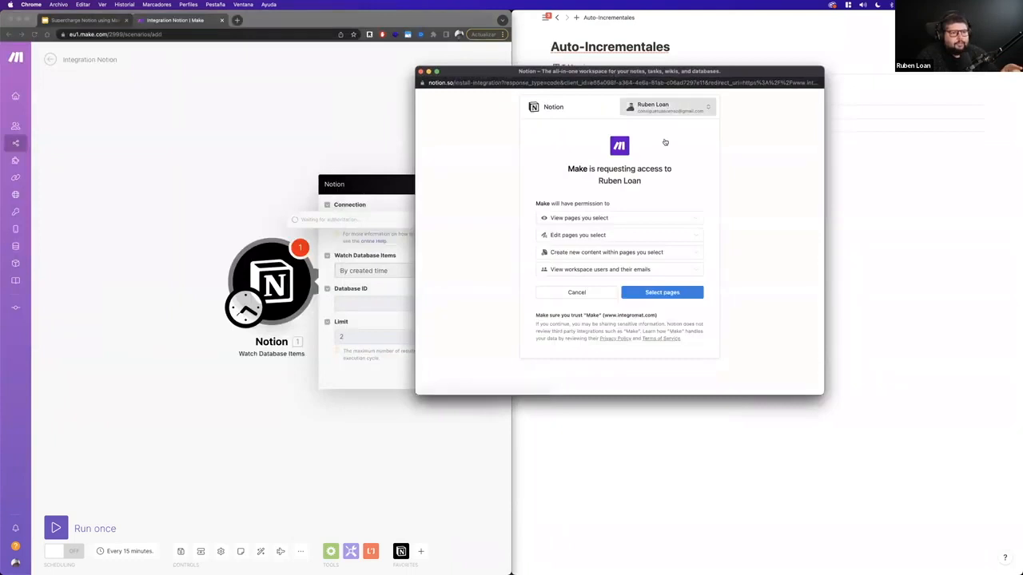
{"action": "scroll", "coordinate": [670, 256], "scroll_direction": "down", "scroll_amount": 1}
{"action": "scroll", "coordinate": [670, 261], "scroll_direction": "down", "scroll_amount": 2}
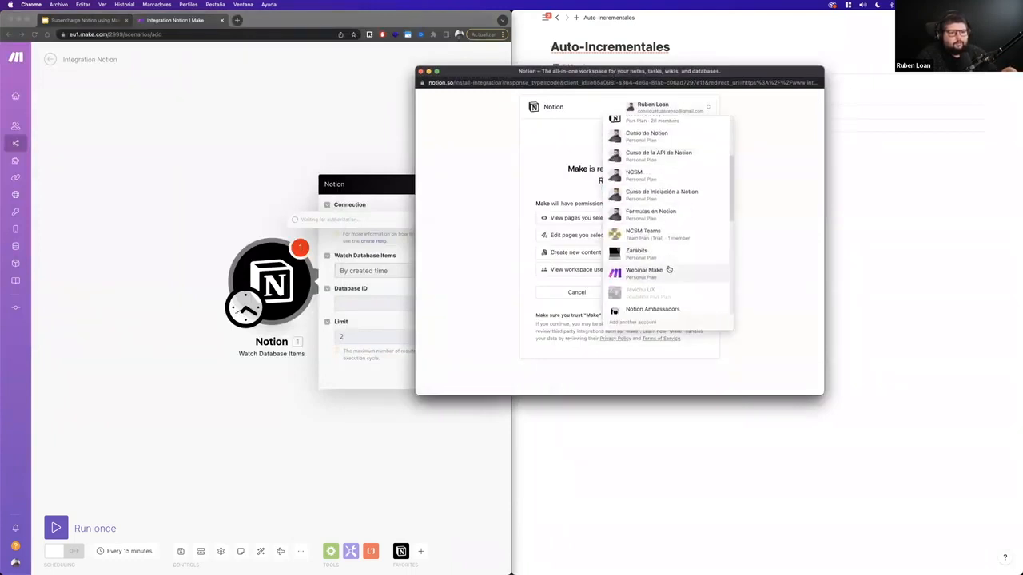
{"action": "left_click", "coordinate": [672, 268]}
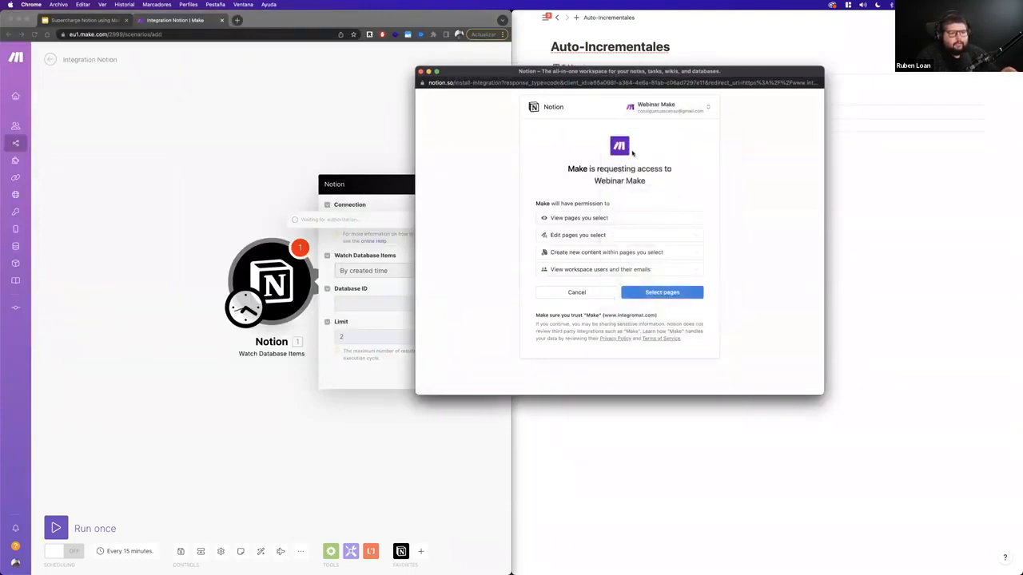
Step: Expand and review the permissions Make requests for viewing, editing and creating pages and for workspace users
{"action": "left_click", "coordinate": [691, 220]}
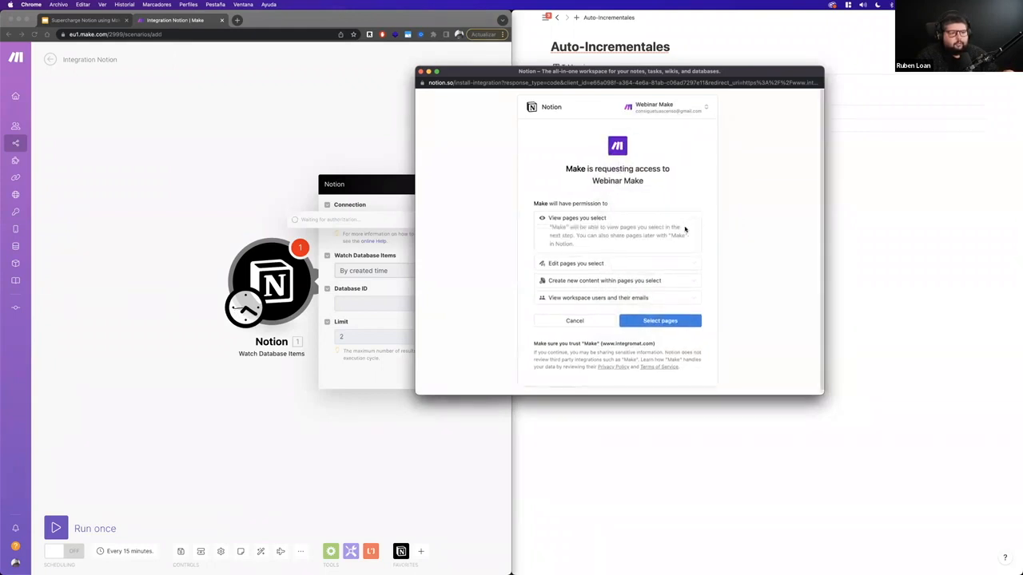
{"action": "left_click", "coordinate": [694, 263]}
{"action": "left_click", "coordinate": [695, 307]}
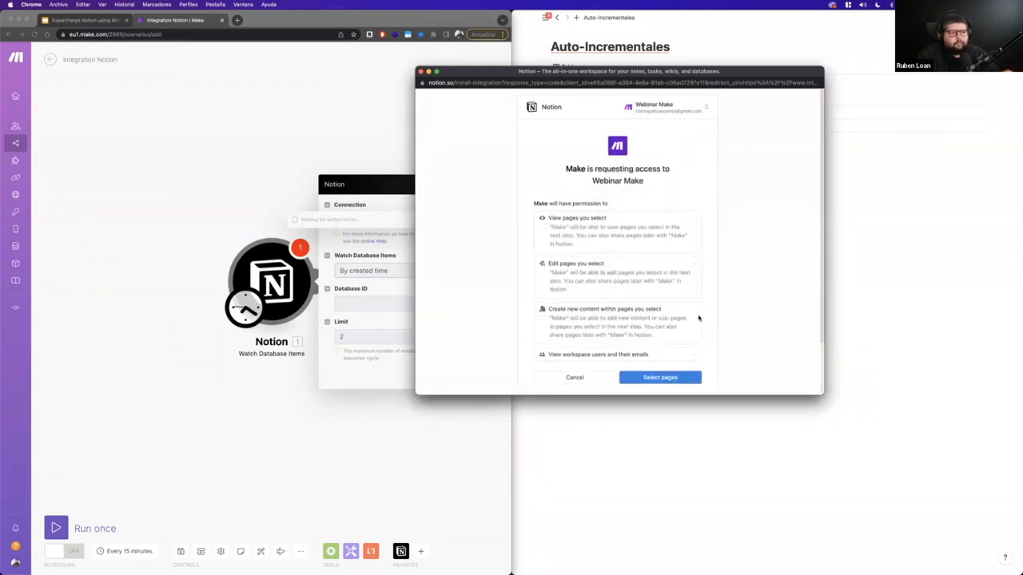
{"action": "left_click", "coordinate": [694, 328]}
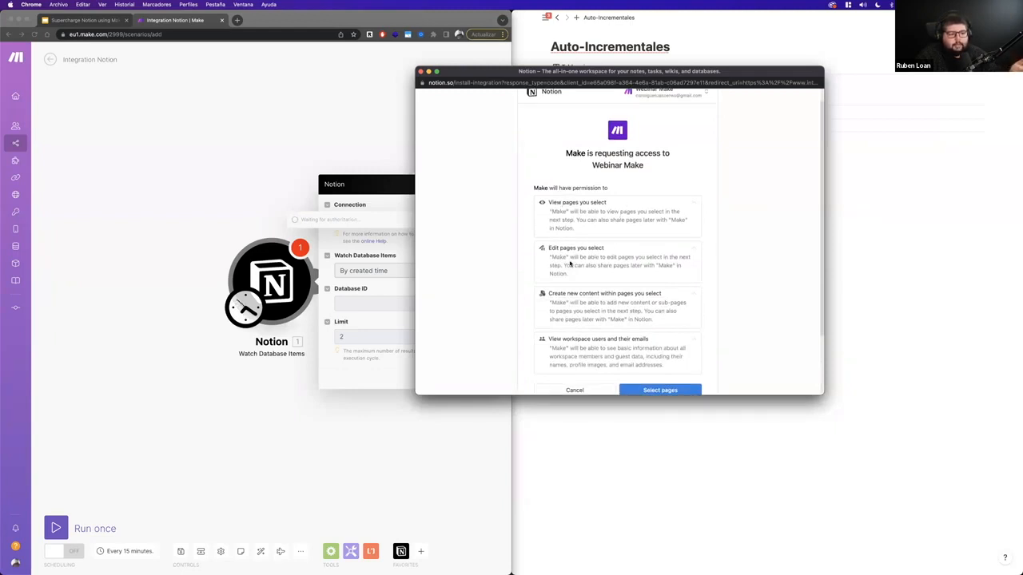
{"action": "scroll", "coordinate": [570, 315], "scroll_direction": "down", "scroll_amount": 1}
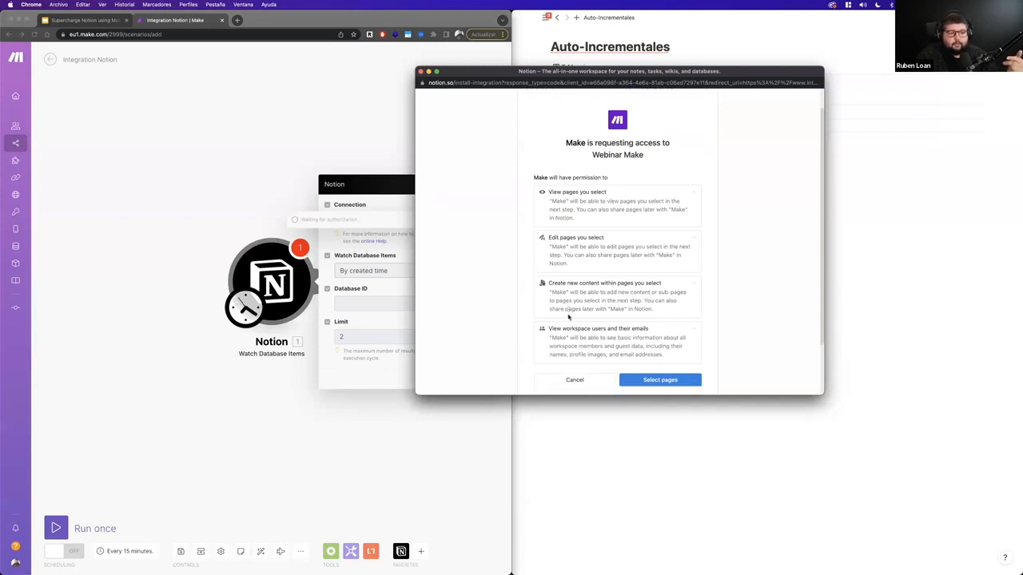
{"action": "scroll", "coordinate": [566, 294], "scroll_direction": "down", "scroll_amount": 1}
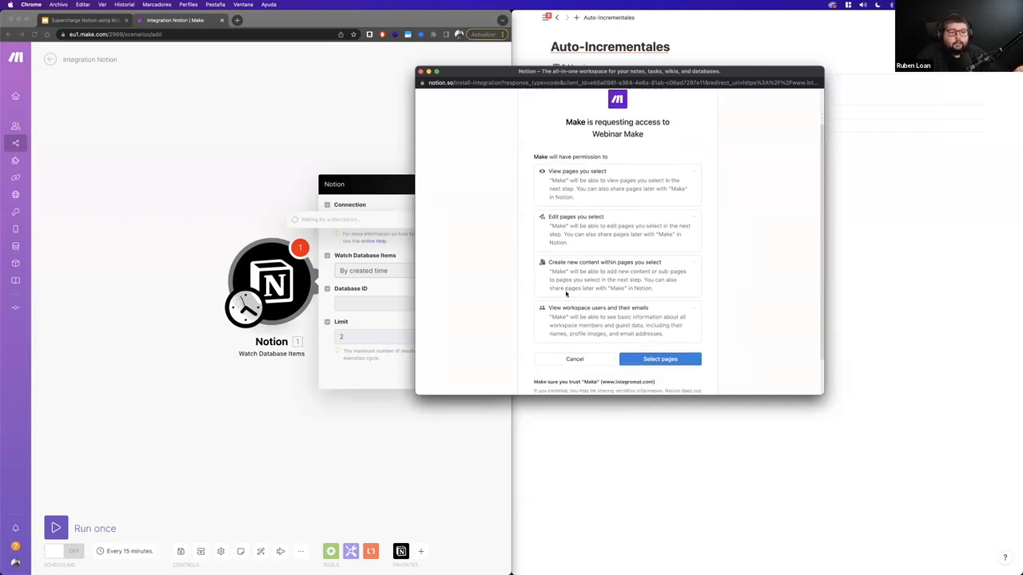
Step: Select the whole Webinar Make workspace, including the Auto-Incrementales page, and allow Make to access it
{"action": "left_click", "coordinate": [662, 361]}
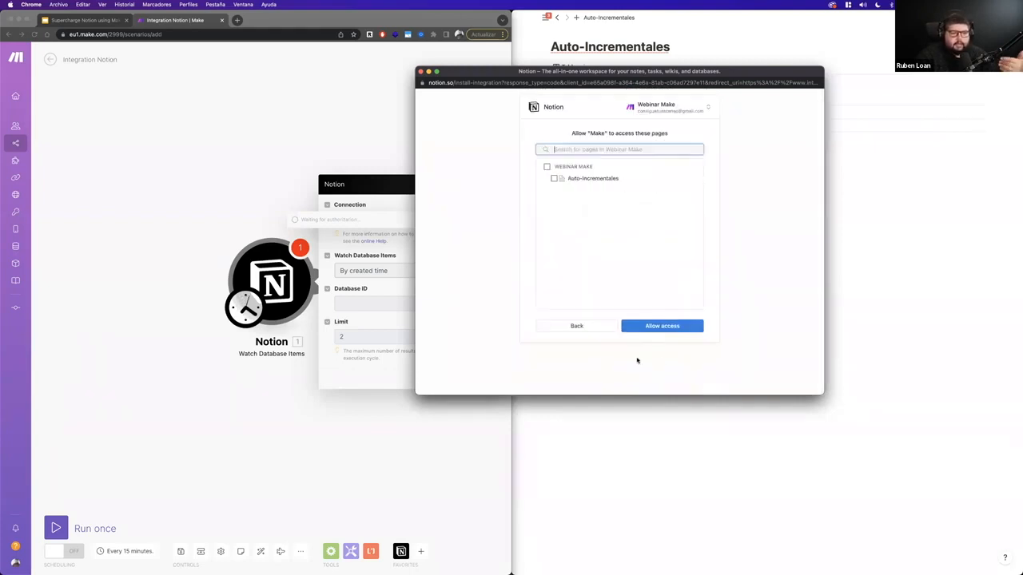
{"action": "left_click", "coordinate": [547, 166]}
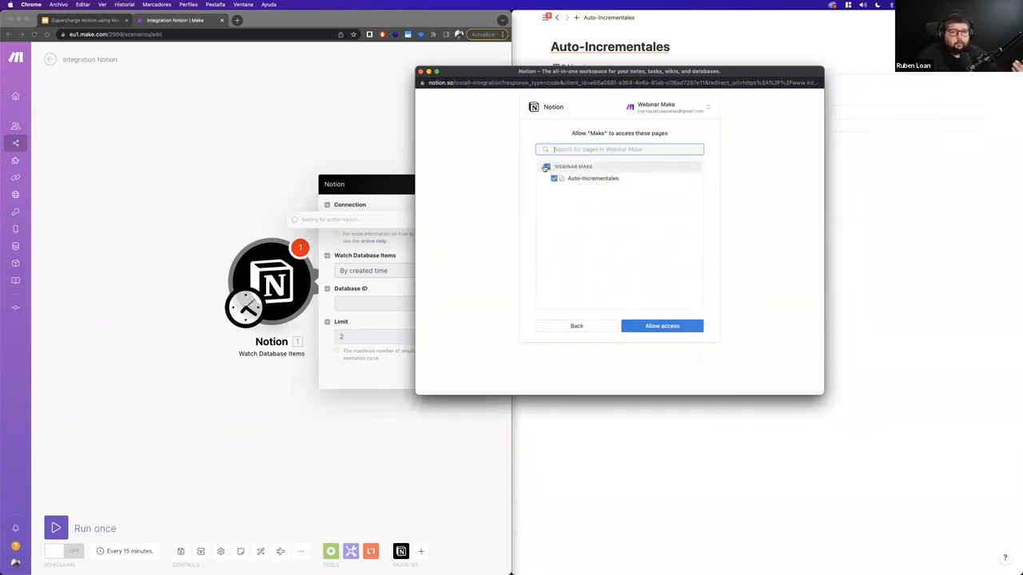
{"action": "left_click", "coordinate": [547, 167]}
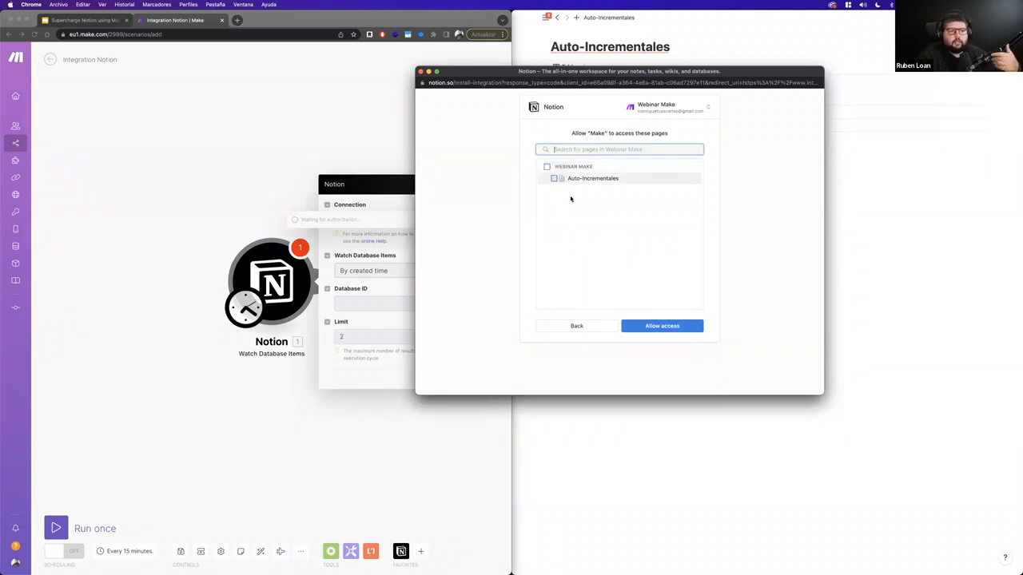
{"action": "left_click", "coordinate": [554, 180]}
{"action": "left_click", "coordinate": [554, 180]}
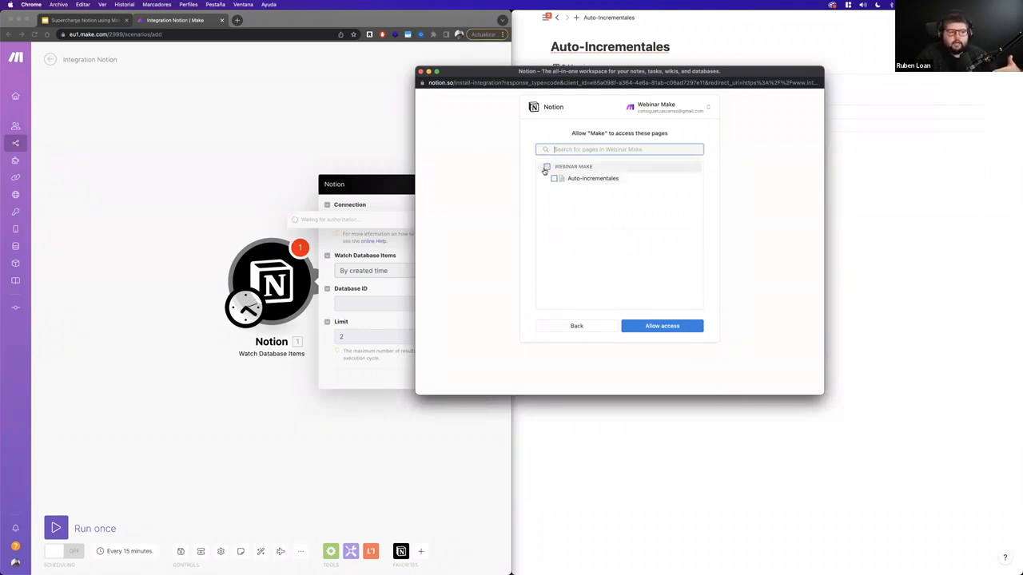
{"action": "left_click", "coordinate": [547, 167]}
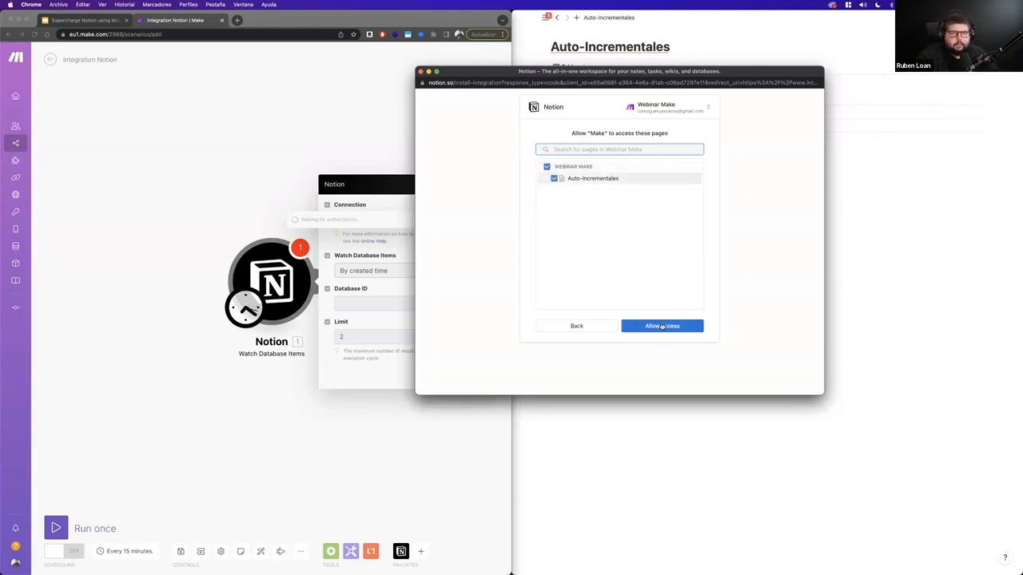
{"action": "left_click", "coordinate": [662, 326]}
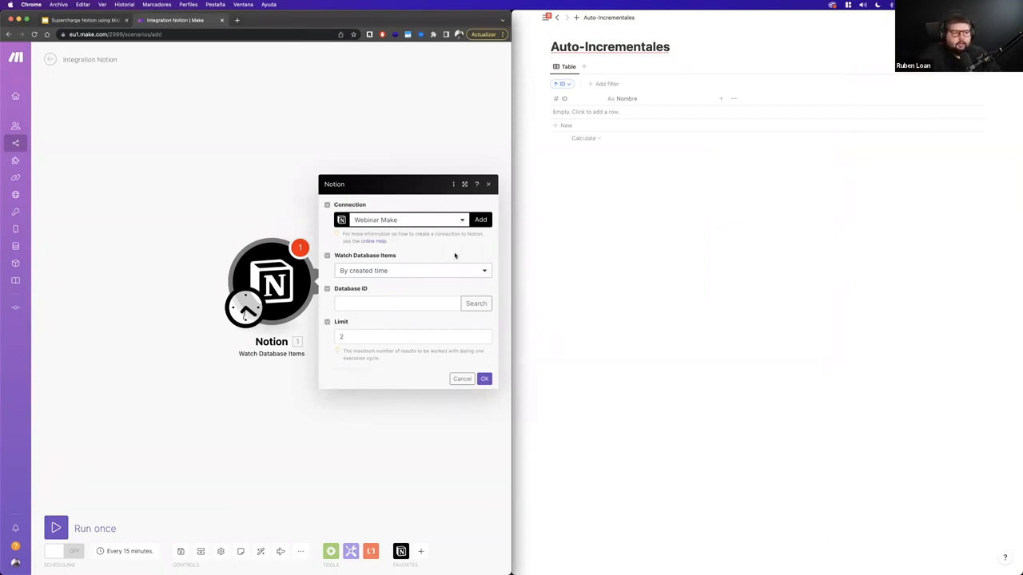
Step: Set the Notion module to watch database items by created time
{"action": "left_click", "coordinate": [483, 271]}
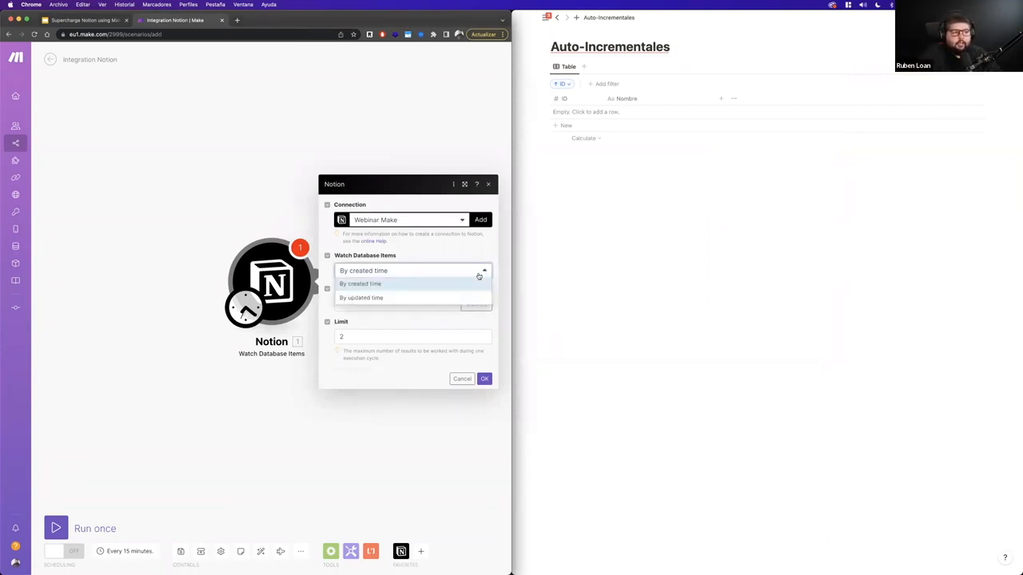
{"action": "left_click", "coordinate": [374, 286]}
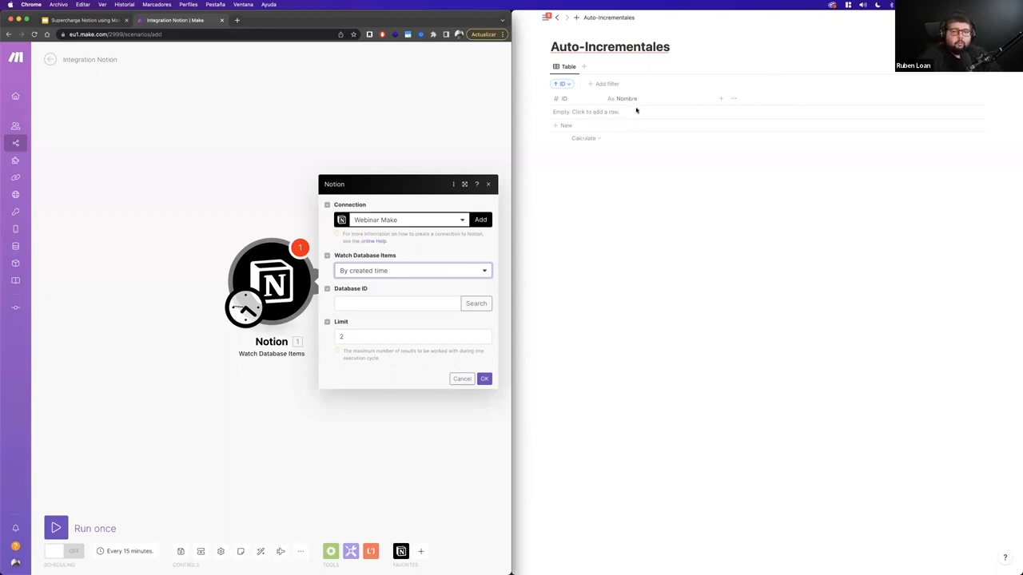
{"action": "left_click", "coordinate": [457, 271]}
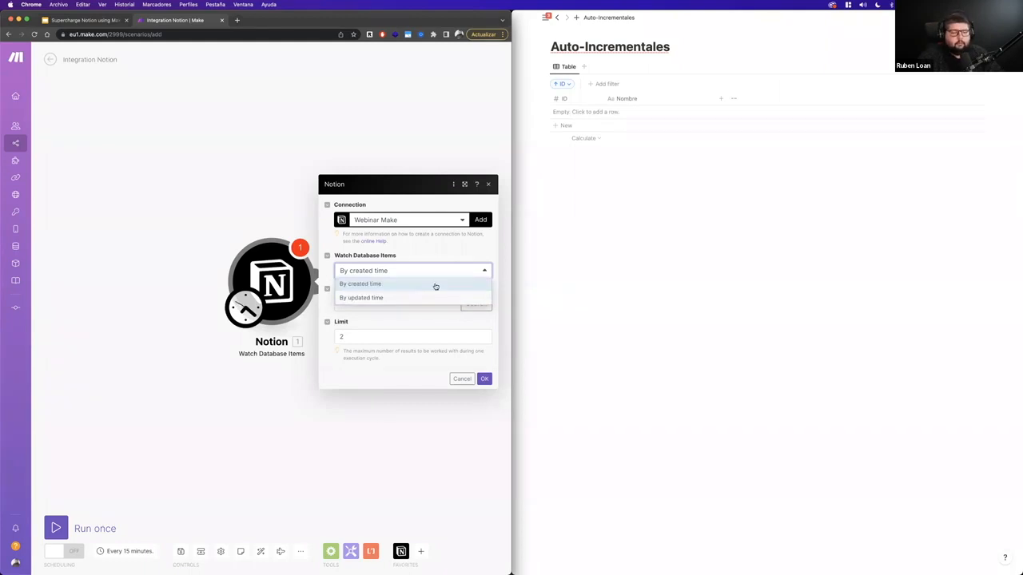
{"action": "left_click", "coordinate": [391, 284]}
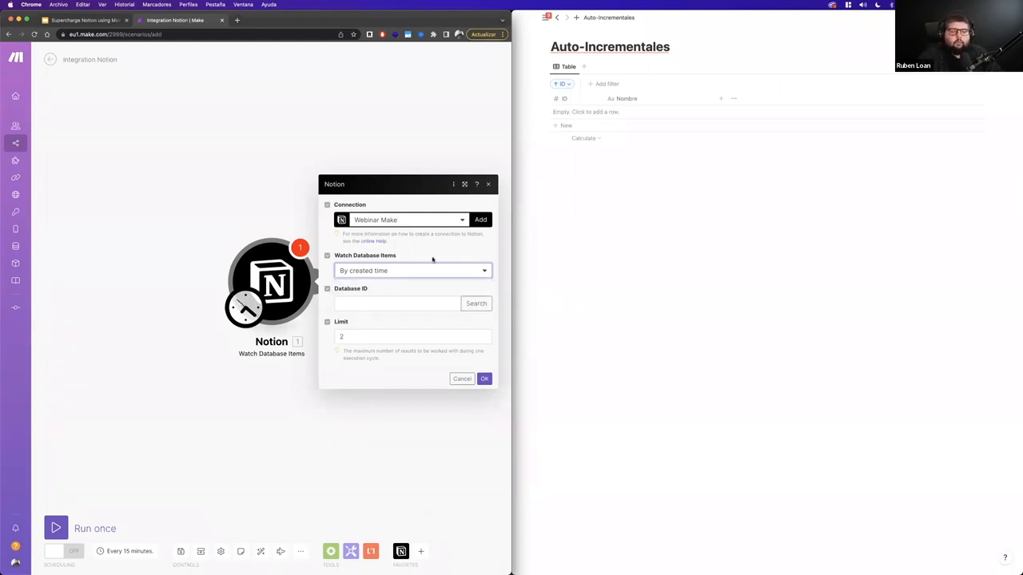
Step: Search for "Auto-Incrementales" and set it as the database watched by the Notion module
{"action": "left_click", "coordinate": [457, 303]}
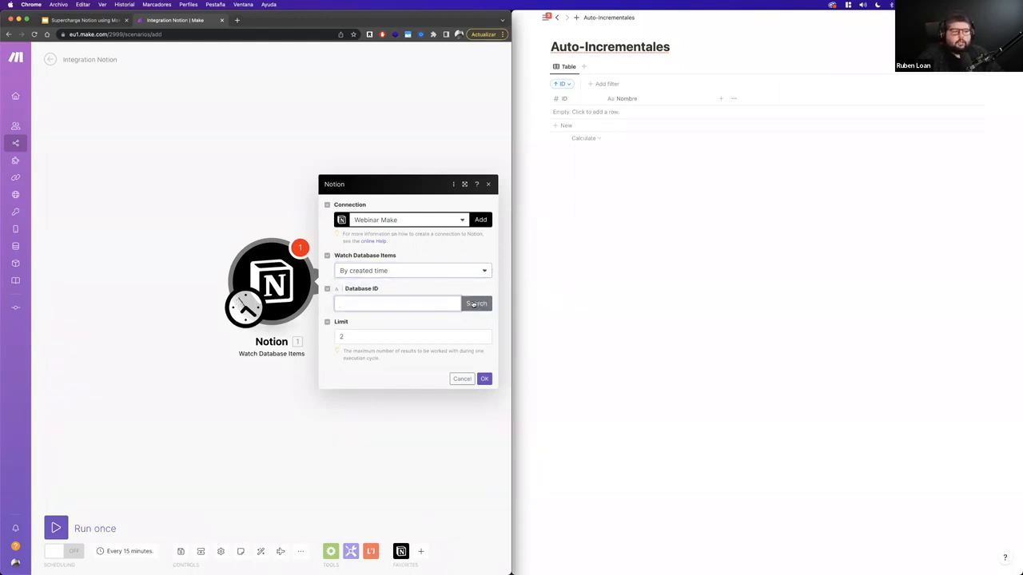
{"action": "left_click", "coordinate": [468, 303]}
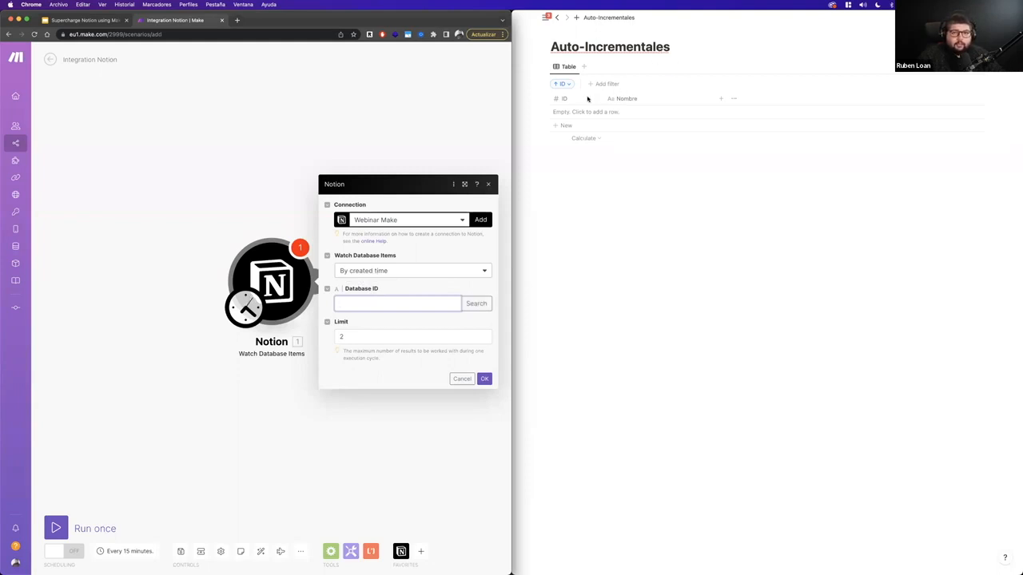
{"action": "left_click", "coordinate": [476, 304]}
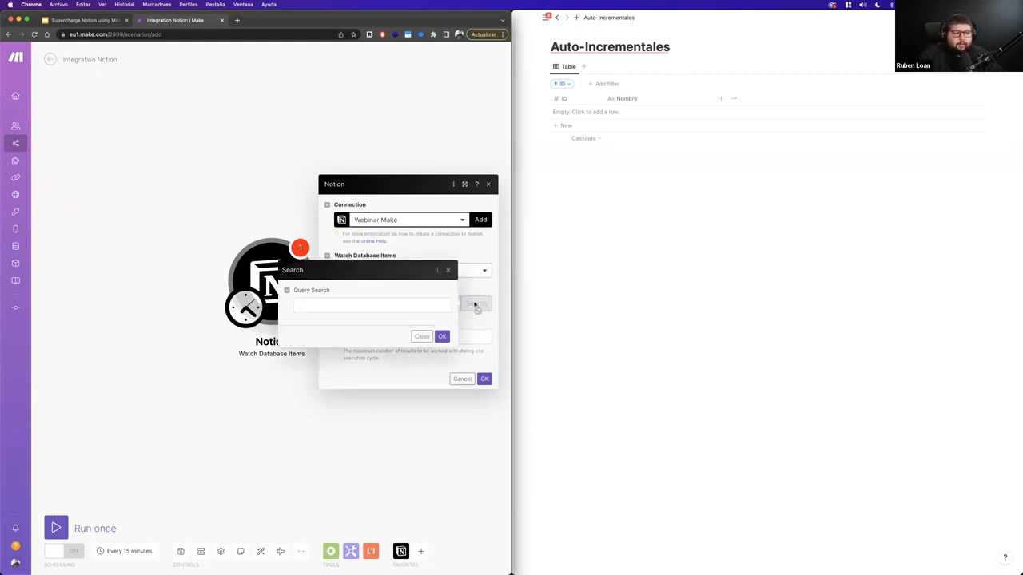
{"action": "left_click", "coordinate": [370, 307]}
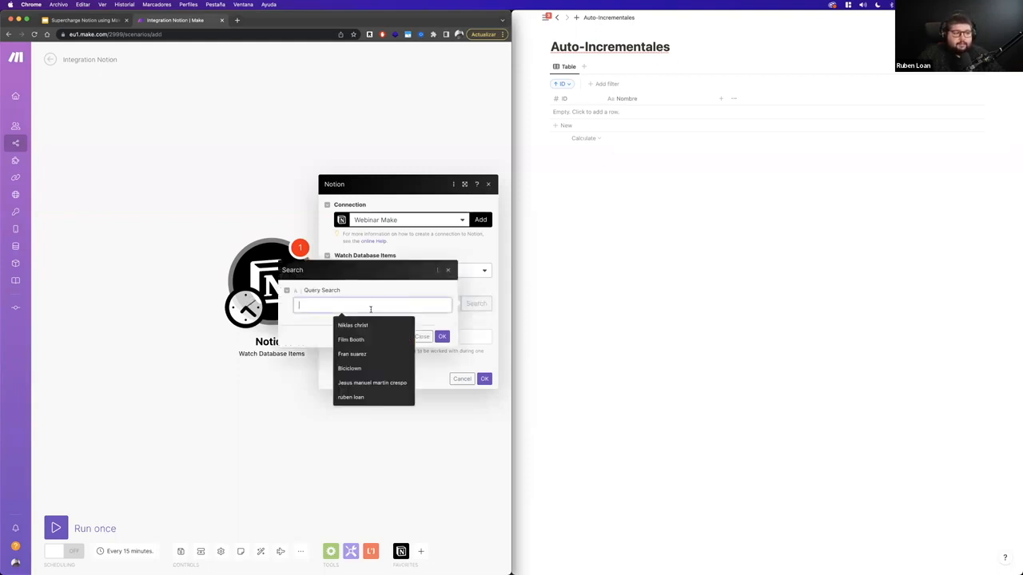
{"action": "left_click", "coordinate": [333, 293]}
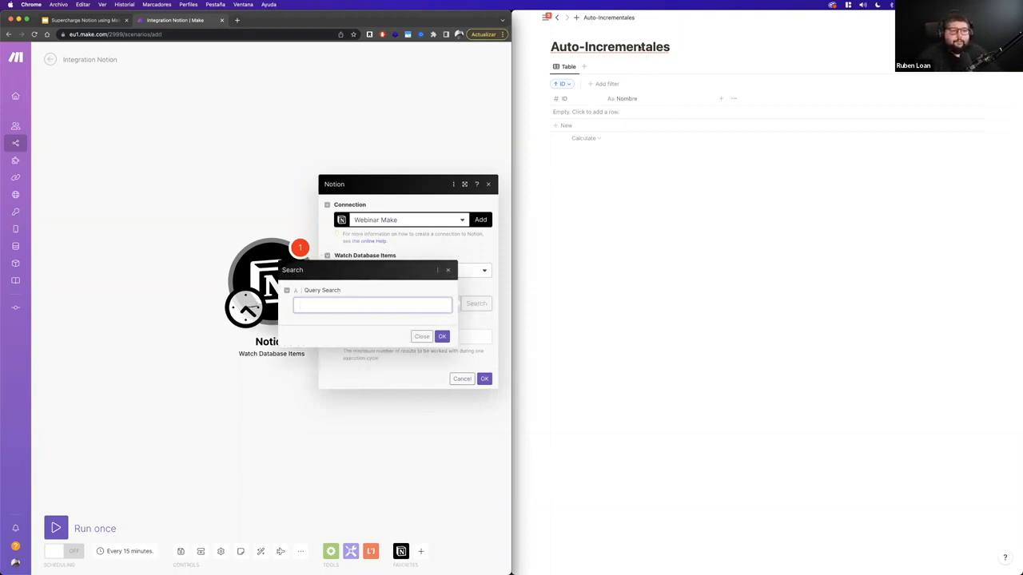
{"action": "type", "text": "Au"}
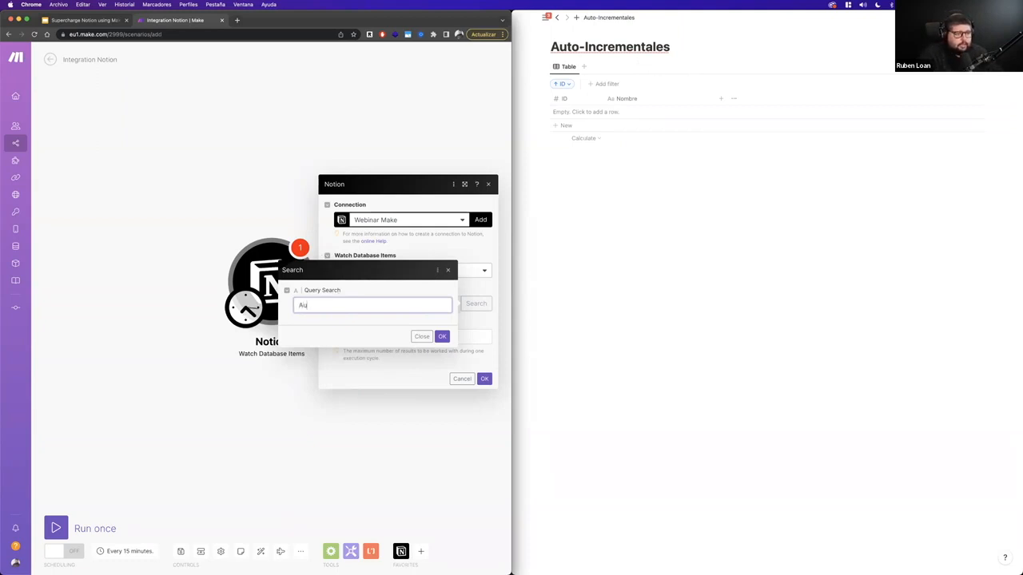
{"action": "type", "text": "to-Incrementales"}
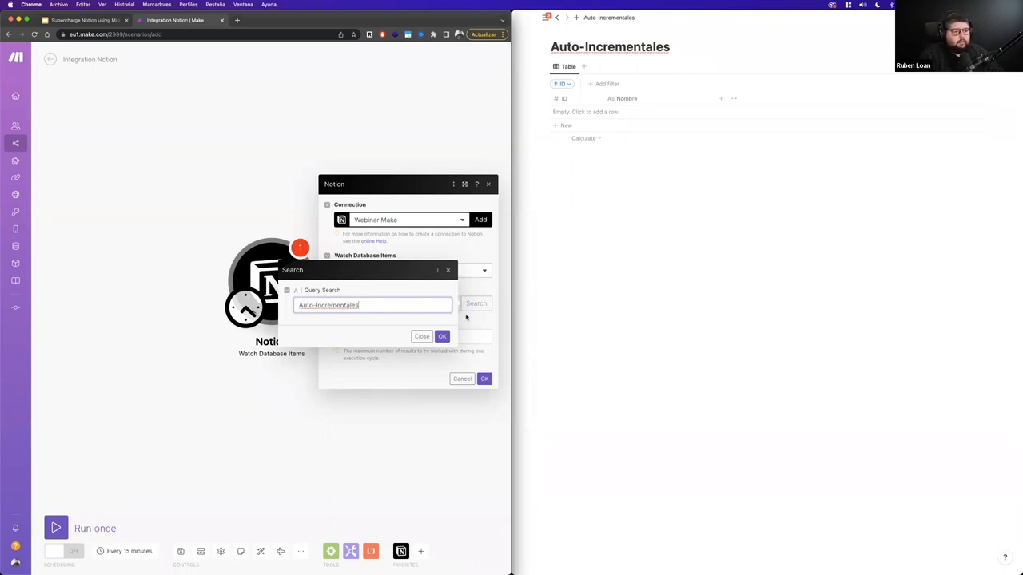
{"action": "left_click", "coordinate": [440, 336]}
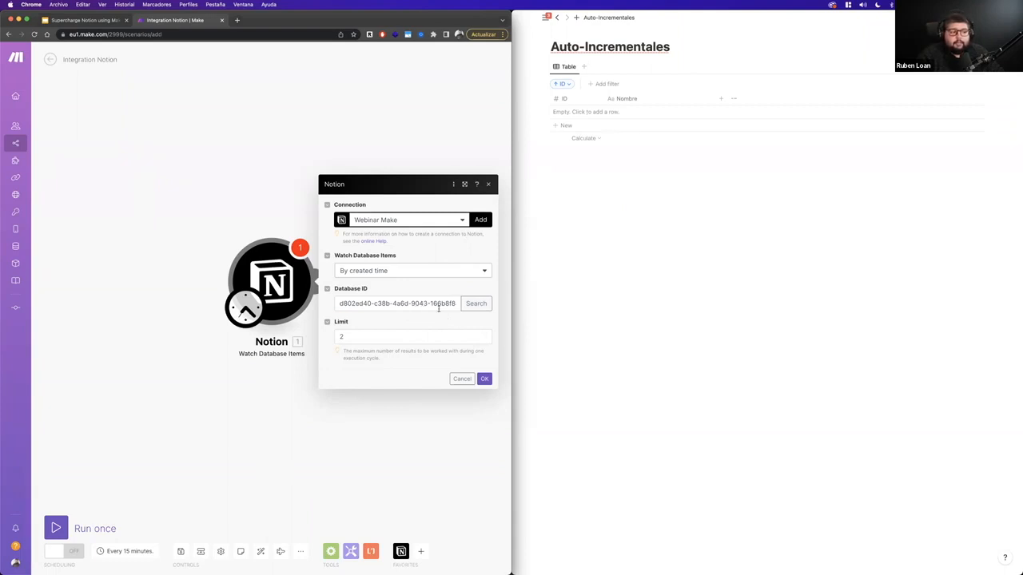
Step: Set the Notion module's result limit to 10 and have it start watching from now on
{"action": "left_click", "coordinate": [336, 338]}
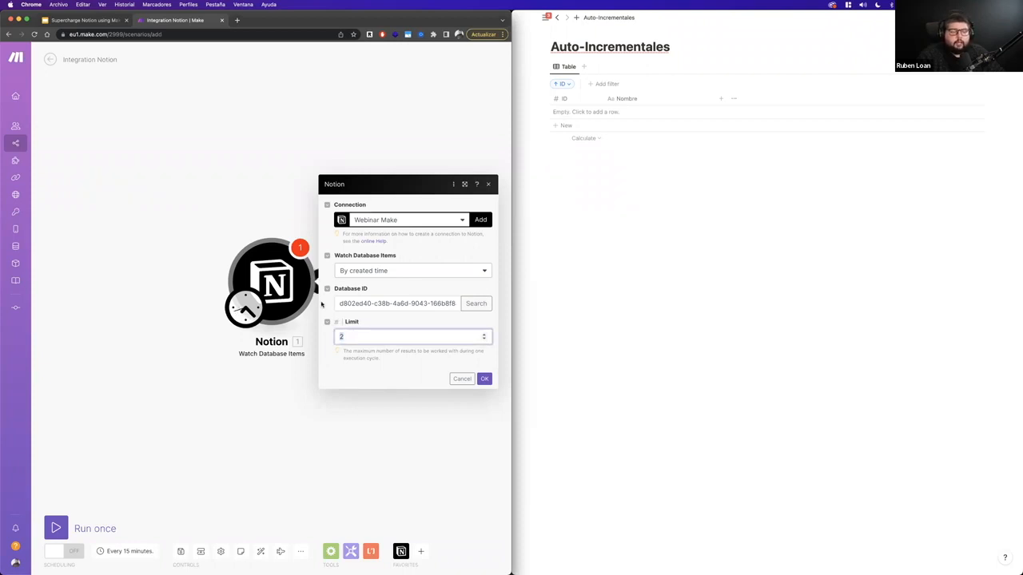
{"action": "type", "text": "10"}
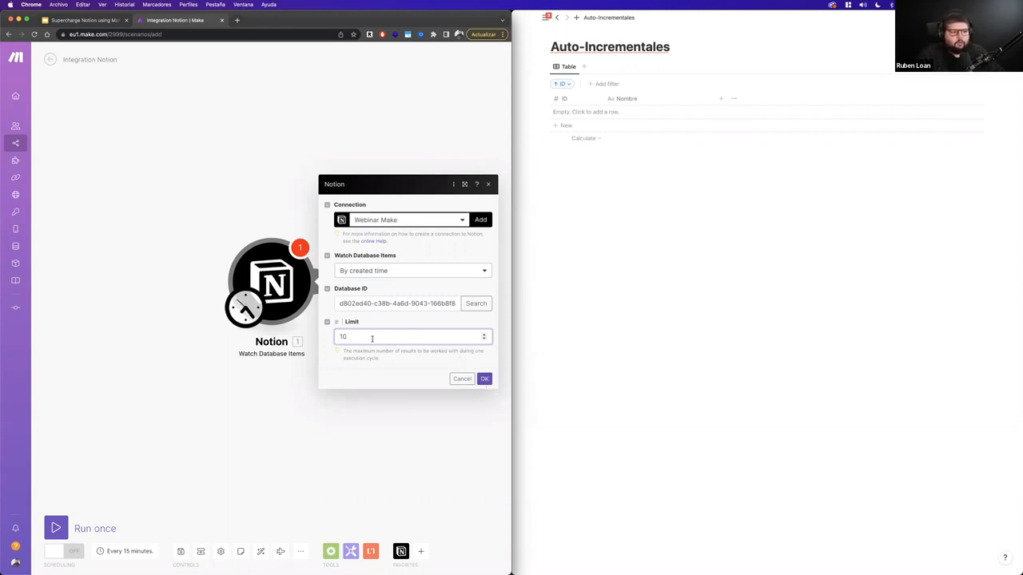
{"action": "left_click", "coordinate": [484, 379]}
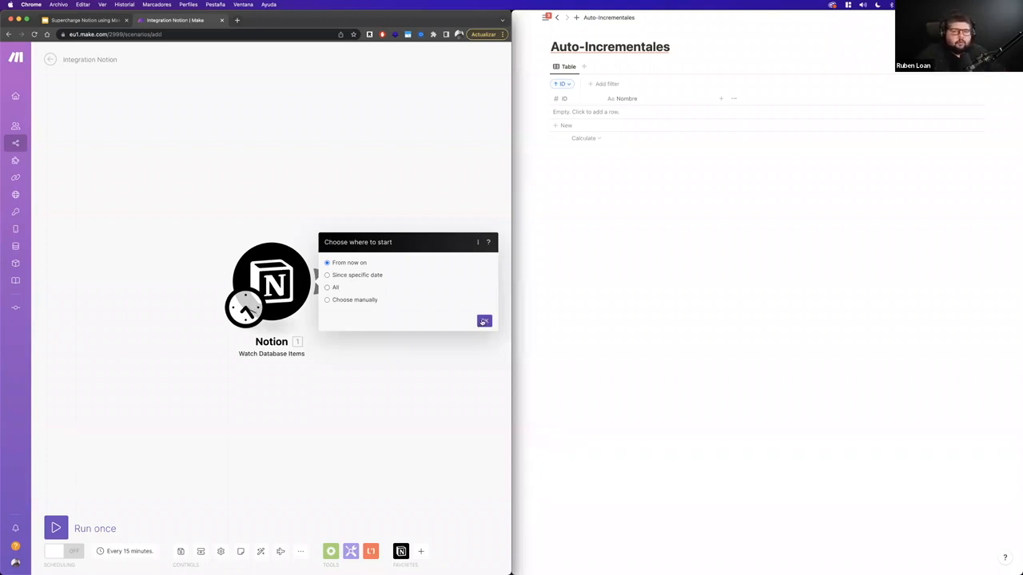
{"action": "left_click", "coordinate": [484, 322]}
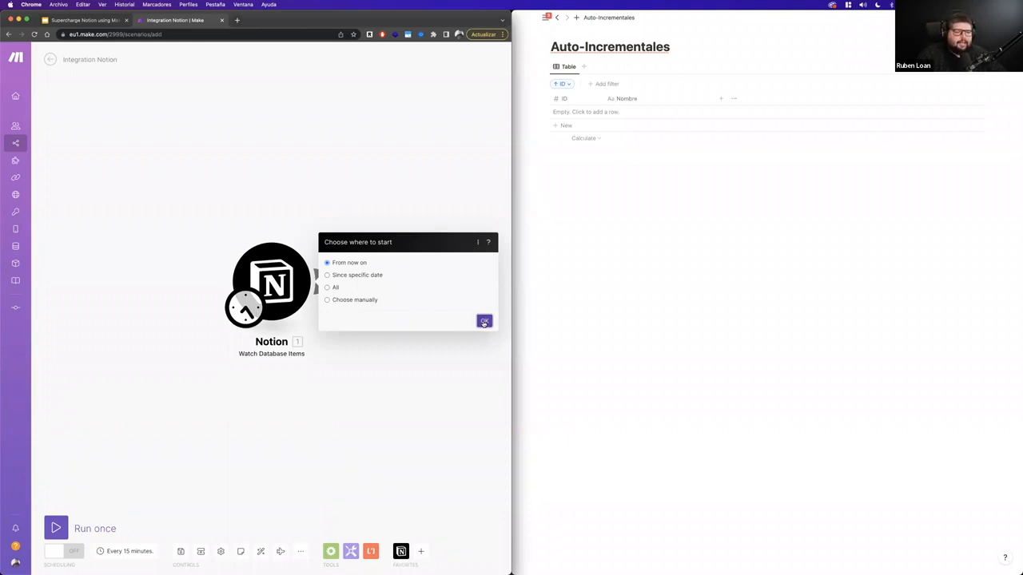
{"action": "left_click", "coordinate": [484, 323]}
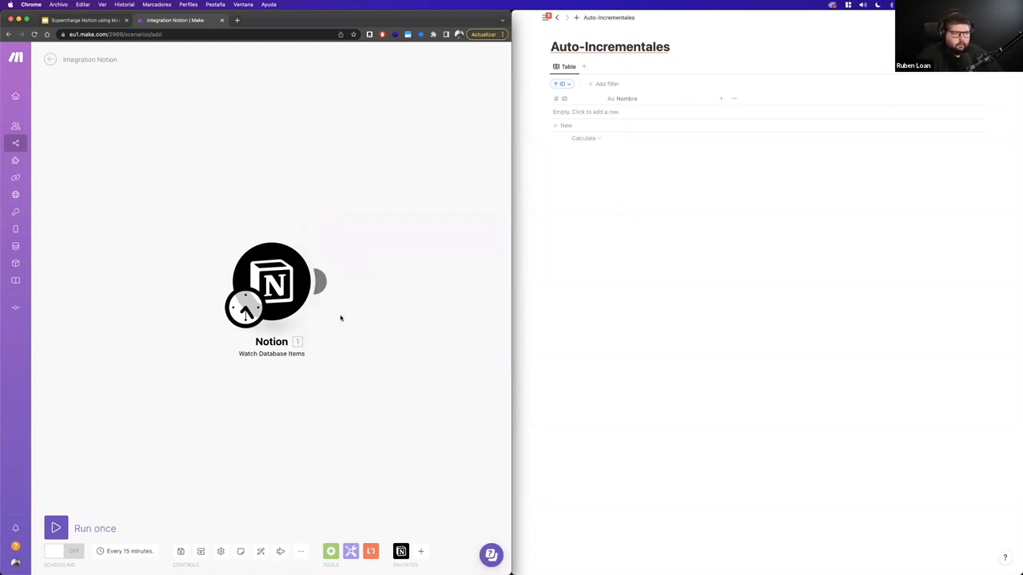
Step: Review the Notion module's settings and add an empty row to the Auto-Incrementales table in Notion
{"action": "left_click", "coordinate": [288, 292]}
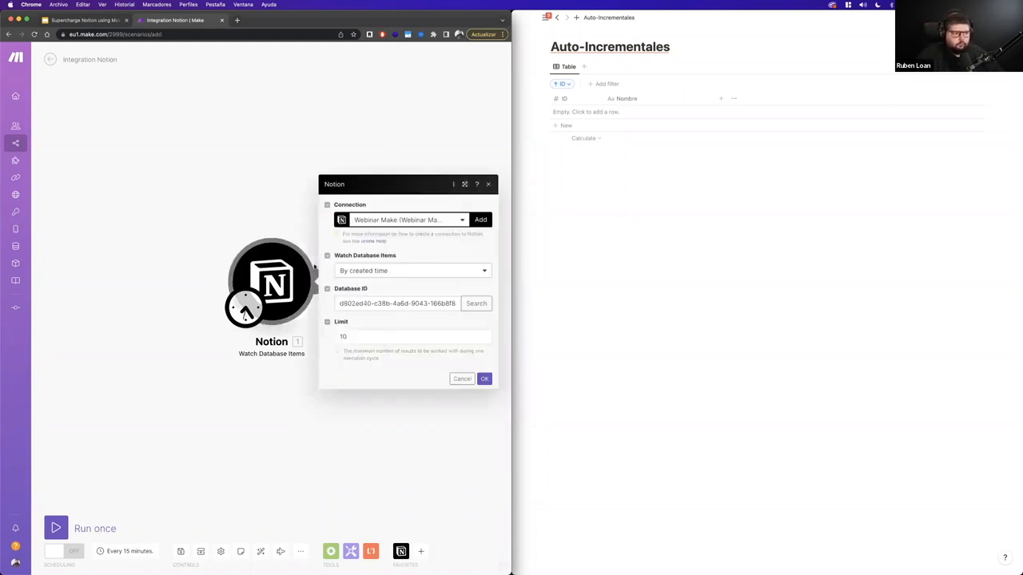
{"action": "left_click", "coordinate": [222, 383]}
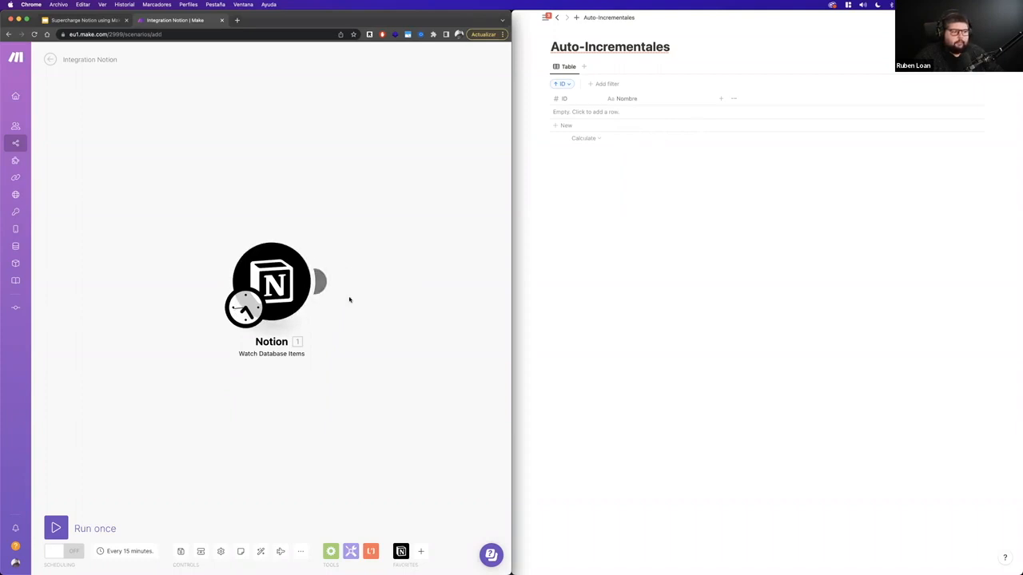
{"action": "left_click", "coordinate": [652, 207]}
{"action": "left_click", "coordinate": [569, 126]}
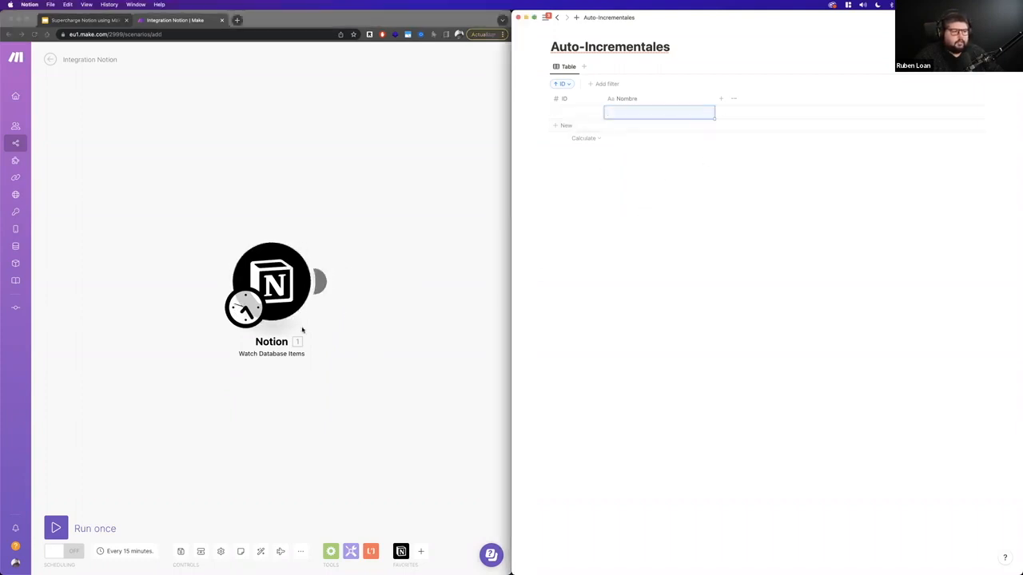
Step: Run the Make scenario twice, inspecting the Notion module's execution details after each run
{"action": "left_click", "coordinate": [58, 527]}
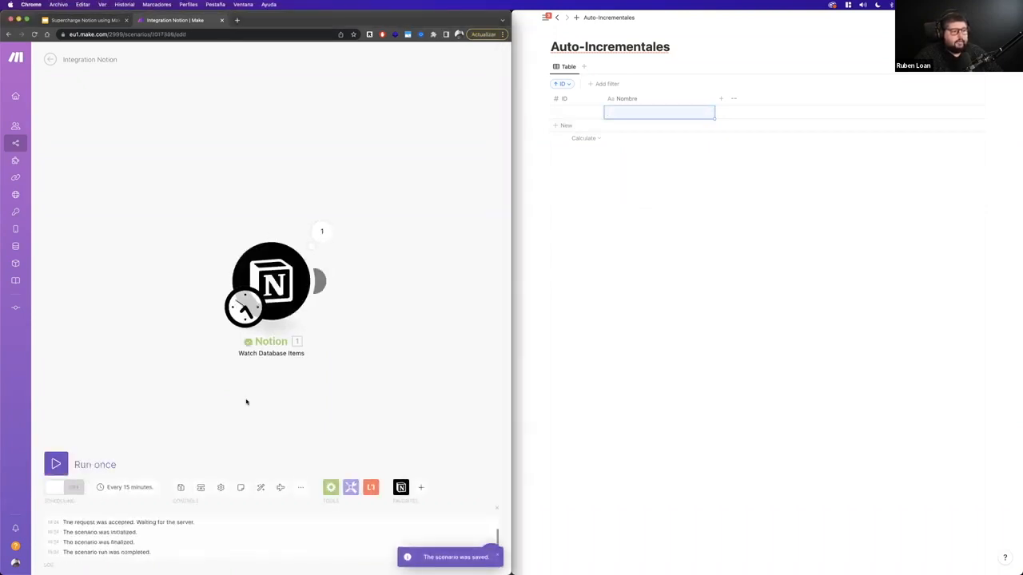
{"action": "left_click", "coordinate": [322, 231]}
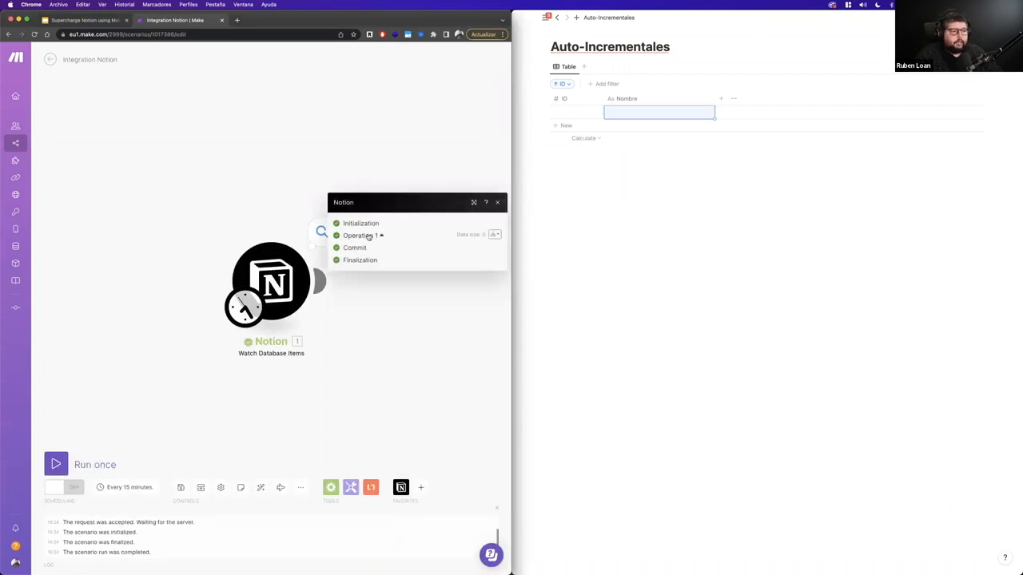
{"action": "left_click", "coordinate": [554, 288]}
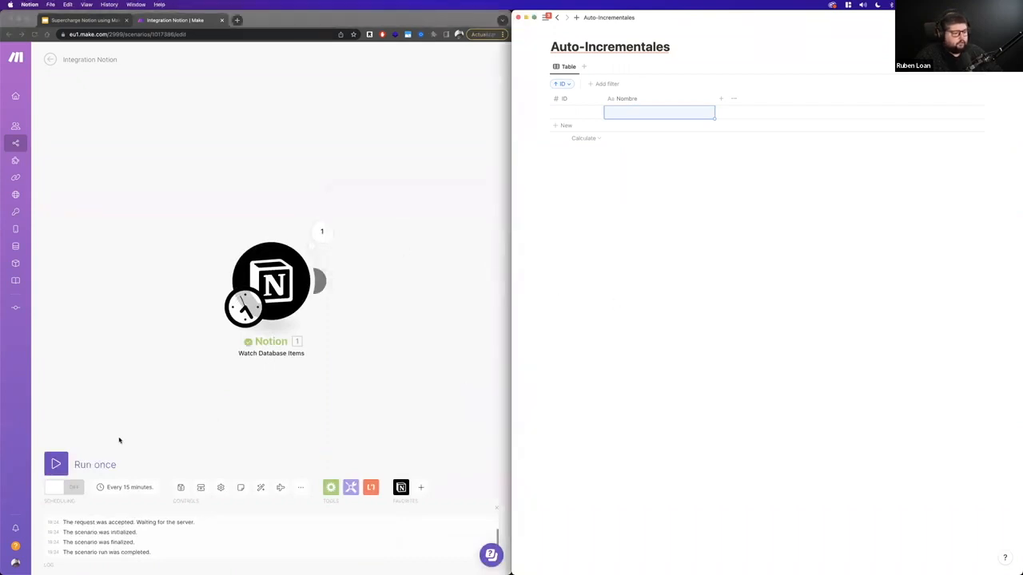
{"action": "left_click", "coordinate": [56, 465]}
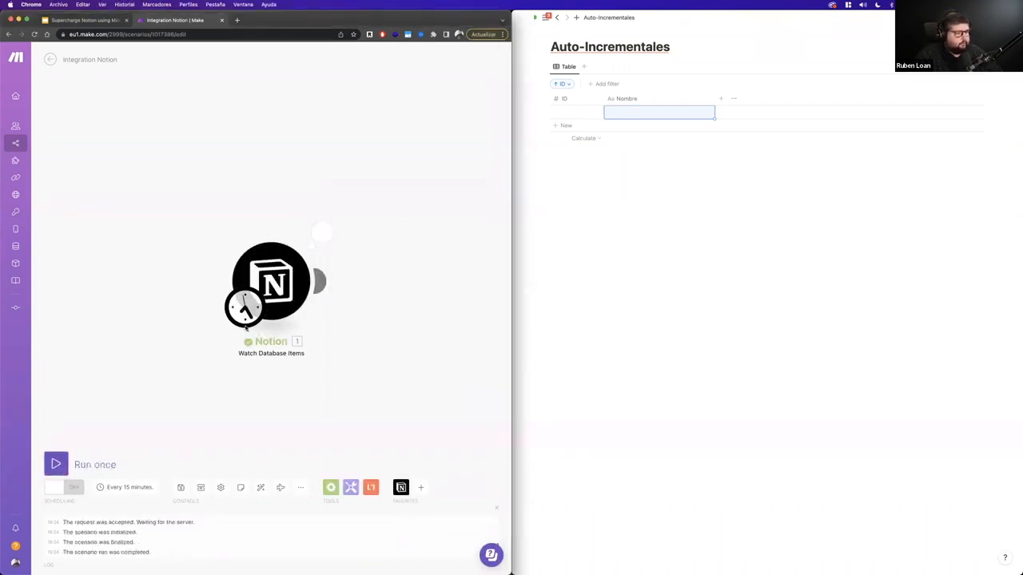
{"action": "left_click", "coordinate": [322, 232]}
{"action": "left_click", "coordinate": [330, 329]}
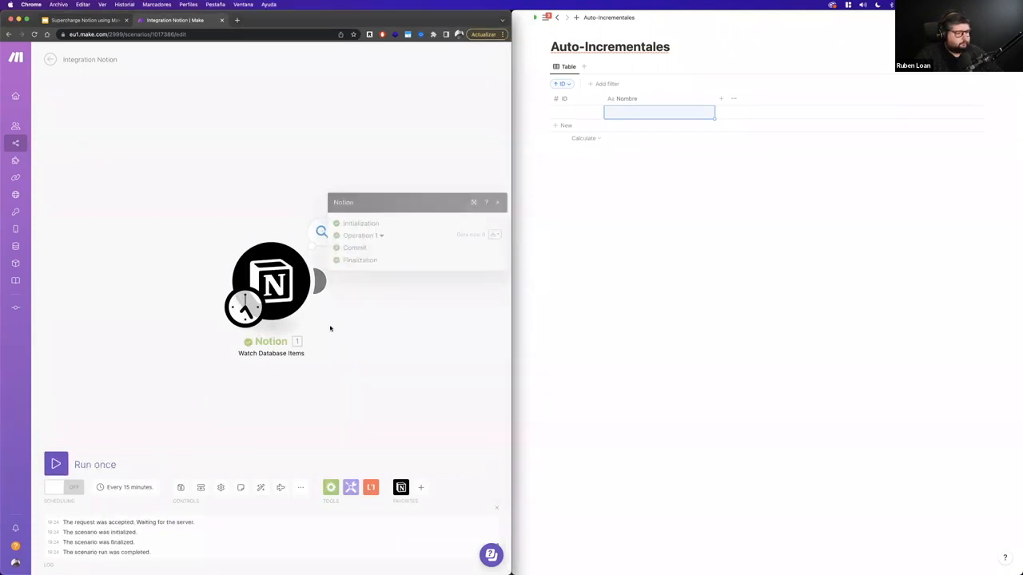
Step: Add a second empty row to the Auto-Incrementales table in Notion
{"action": "left_click", "coordinate": [288, 298]}
{"action": "left_click", "coordinate": [642, 235]}
{"action": "left_click", "coordinate": [563, 125]}
{"action": "left_click_drag", "start_coordinate": [281, 417], "coordinate": [274, 418]}
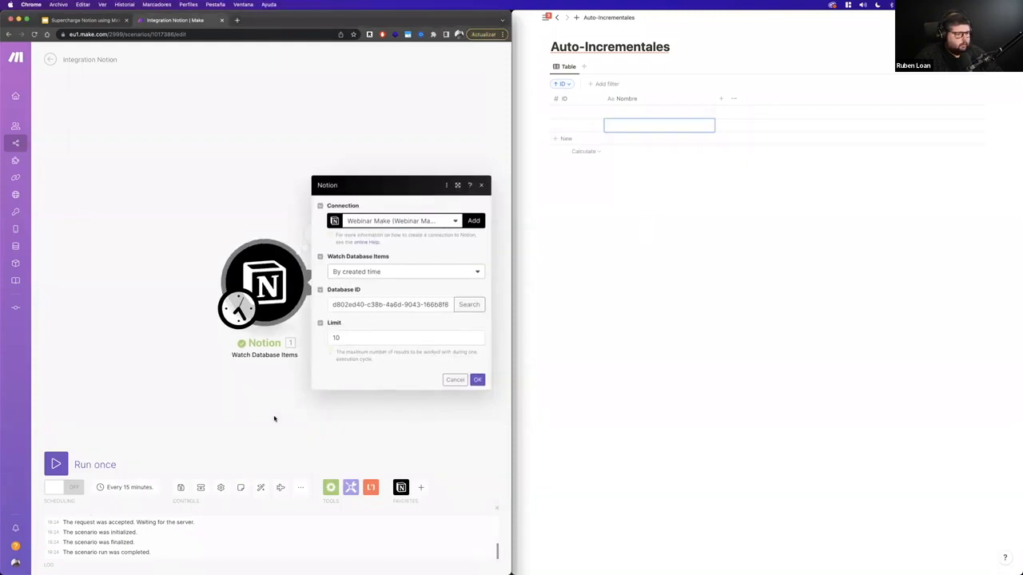
Step: Run the scenario once more and examine the output bundle's Properties Value, including the Nombre entry
{"action": "left_click", "coordinate": [151, 449]}
{"action": "left_click", "coordinate": [56, 465]}
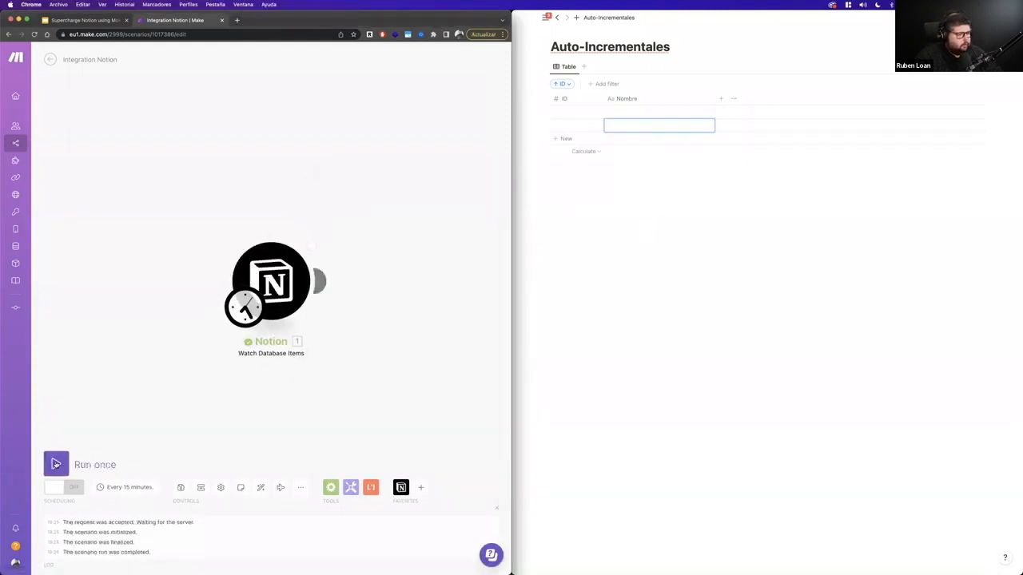
{"action": "left_click", "coordinate": [322, 231]}
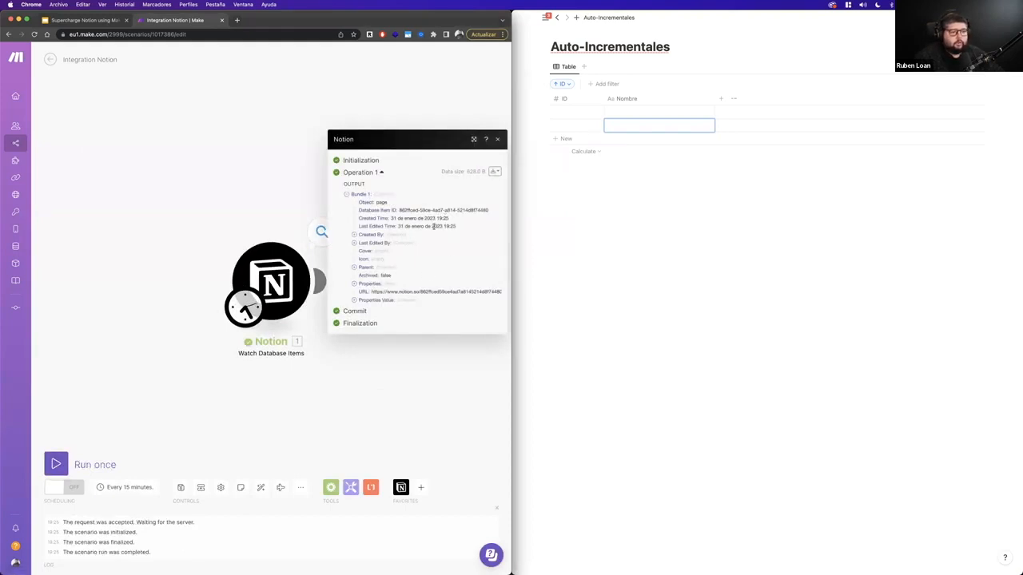
{"action": "left_click", "coordinate": [355, 301]}
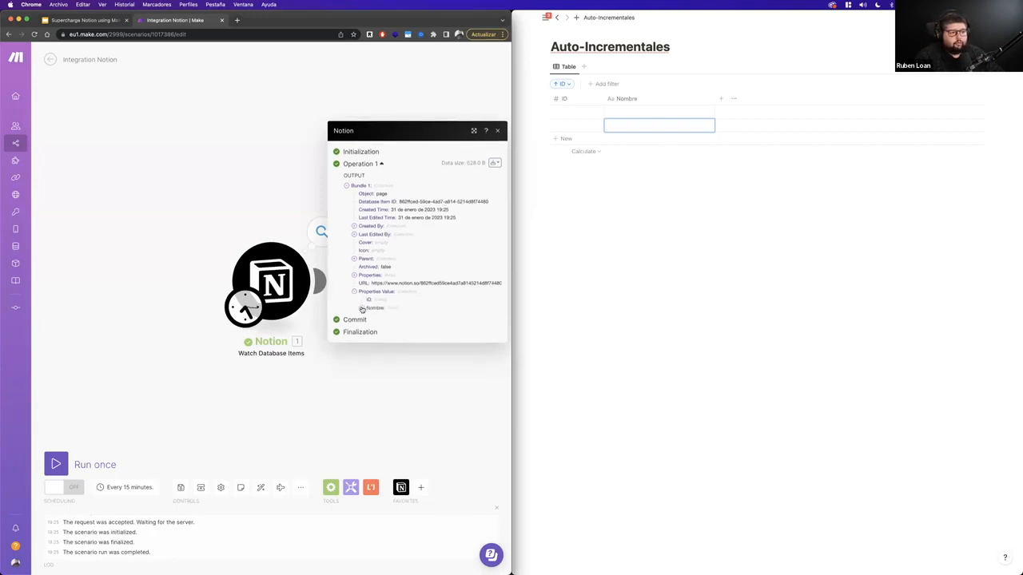
{"action": "left_click", "coordinate": [362, 309]}
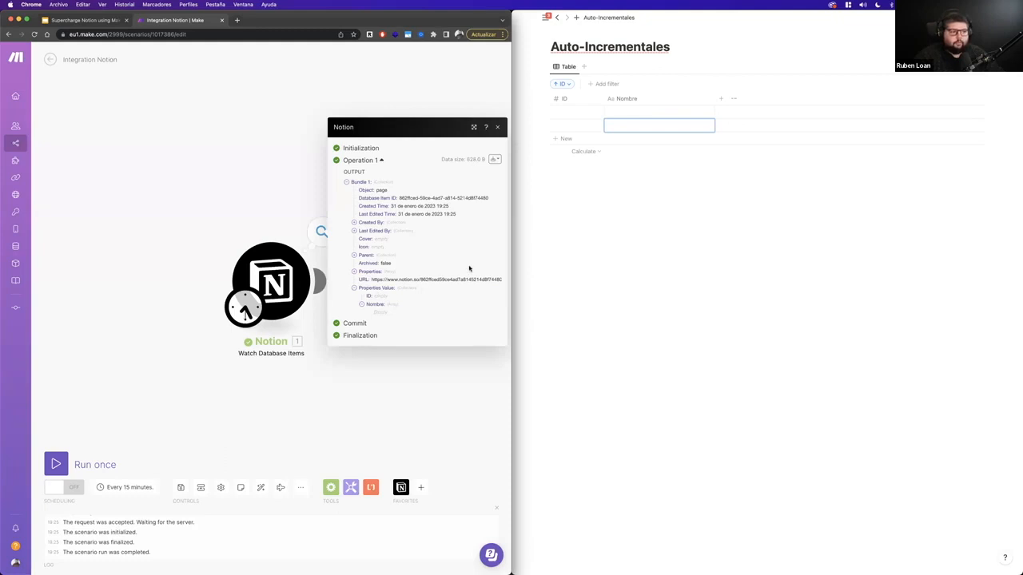
{"action": "left_click", "coordinate": [248, 180]}
Step: Delete both empty test rows from the Auto-Incrementales table and return to the Make scenario
{"action": "left_click", "coordinate": [534, 110]}
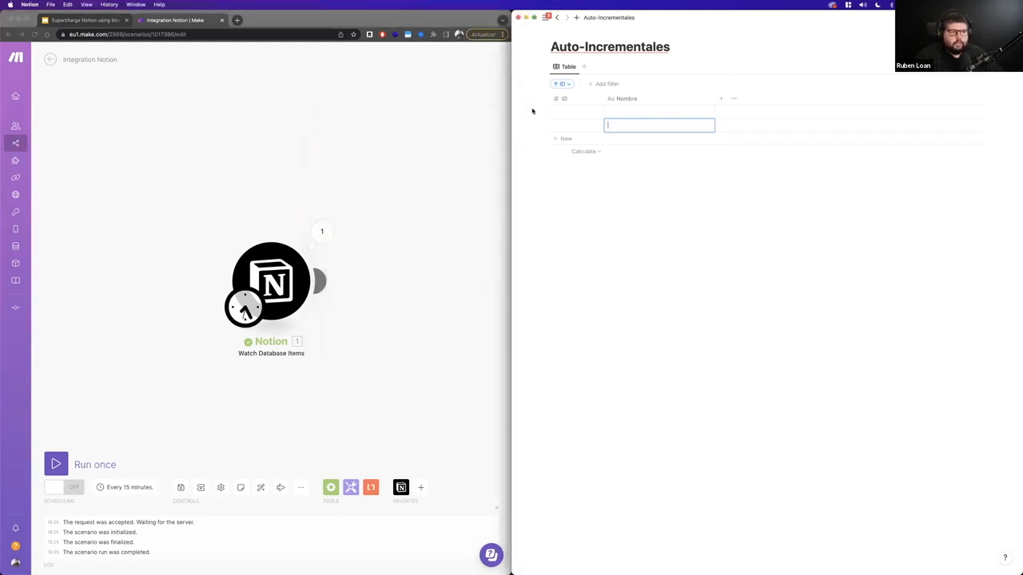
{"action": "left_click_drag", "start_coordinate": [529, 111], "coordinate": [581, 132]}
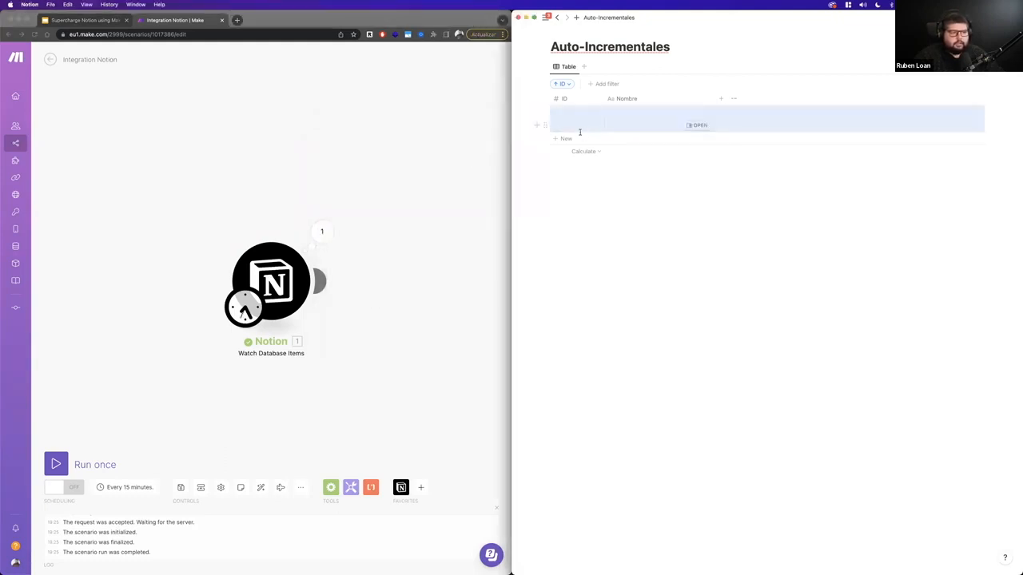
{"action": "key", "text": "BackSpace"}
{"action": "left_click", "coordinate": [431, 310]}
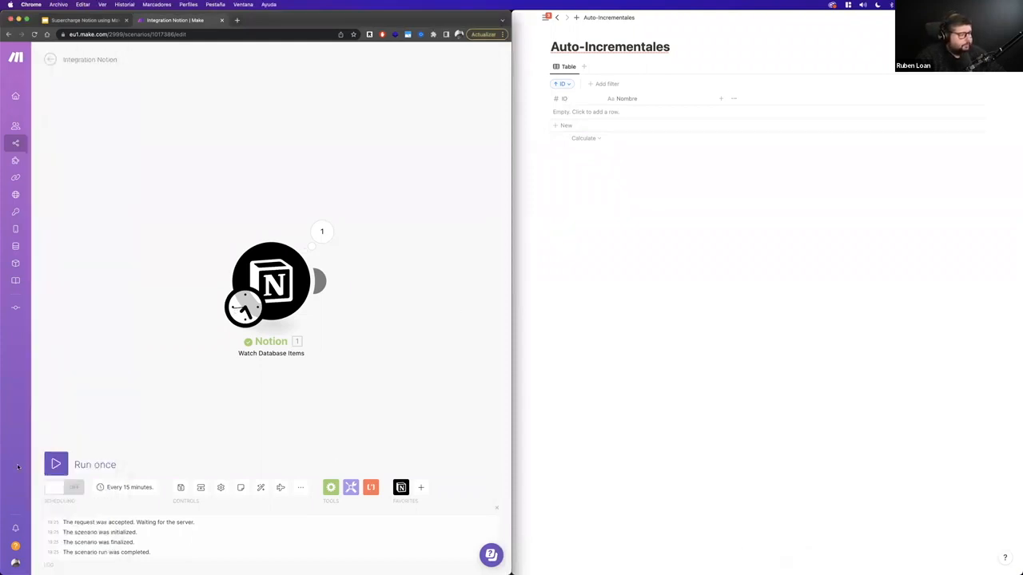
Step: Add a Tools Increment function module after the Notion module, with its value set to reset Never
{"action": "left_click", "coordinate": [351, 486]}
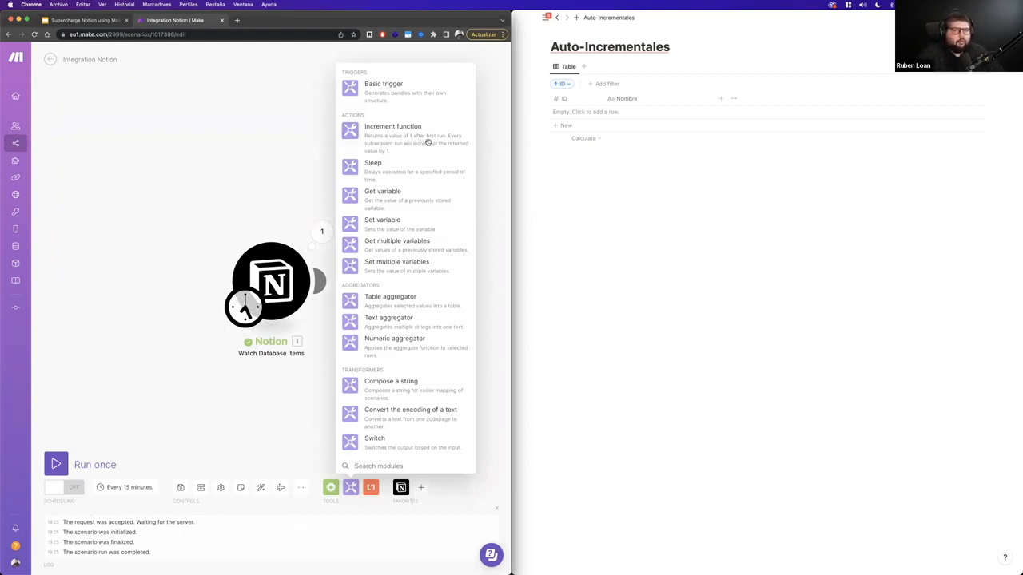
{"action": "left_click", "coordinate": [414, 142]}
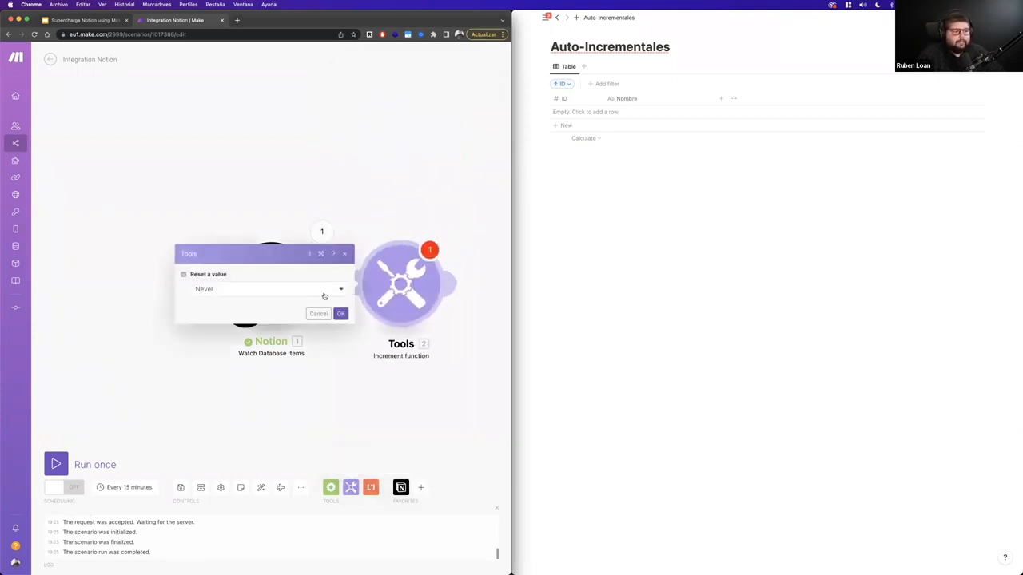
{"action": "left_click", "coordinate": [325, 295]}
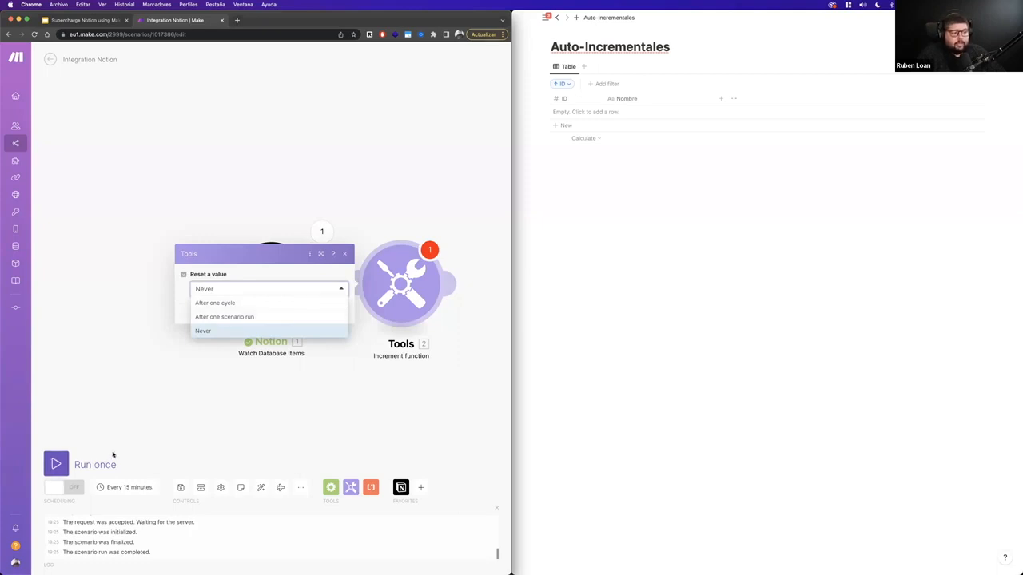
{"action": "left_click", "coordinate": [203, 319]}
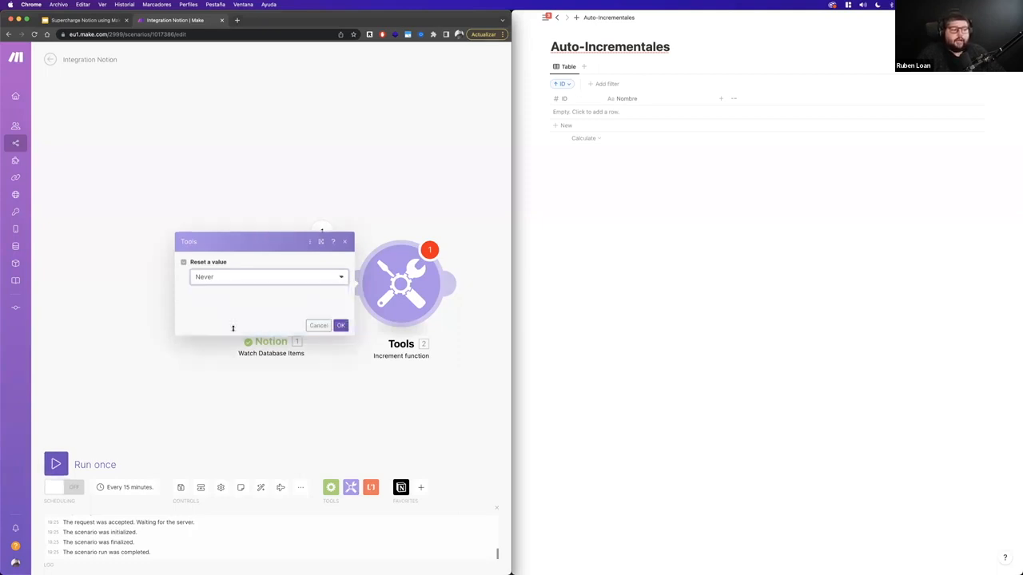
{"action": "left_click", "coordinate": [341, 326]}
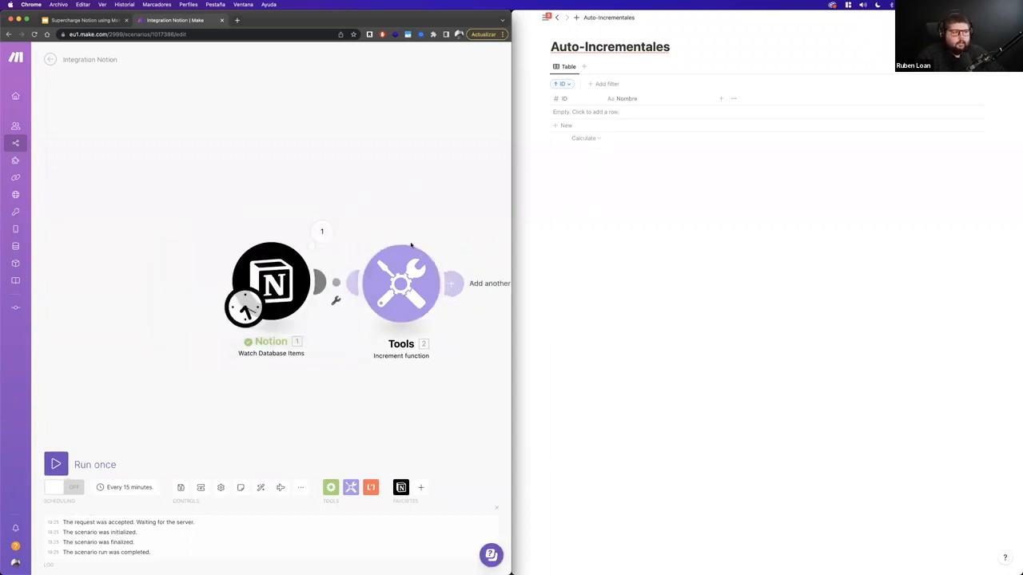
{"action": "scroll", "coordinate": [404, 235], "scroll_direction": "right", "scroll_amount": 5}
{"action": "scroll", "coordinate": [394, 235], "scroll_direction": "left", "scroll_amount": 5}
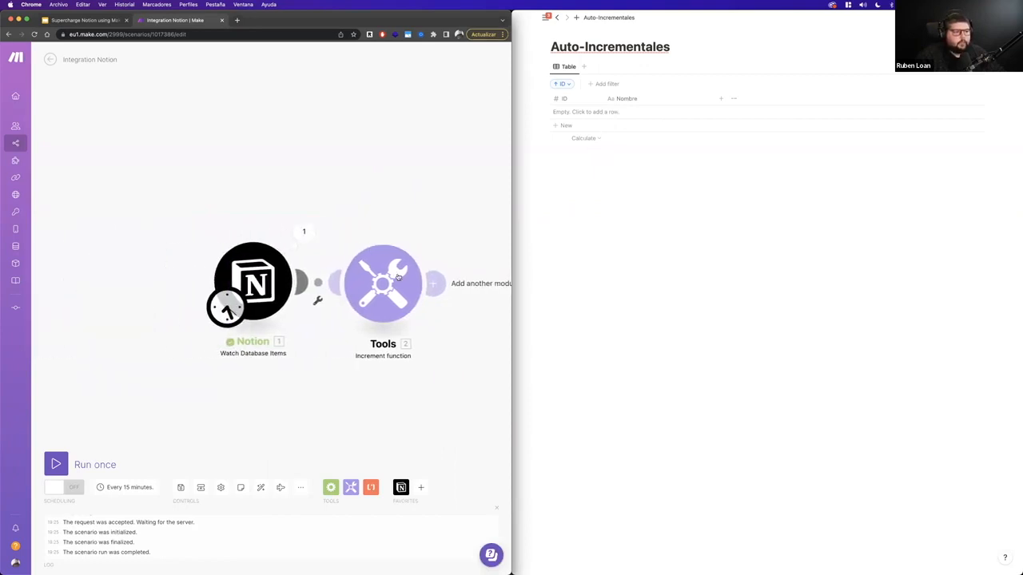
Step: Add a Notion Update a Database Item module after the Tools Increment function module
{"action": "left_click", "coordinate": [397, 277]}
{"action": "left_click", "coordinate": [439, 183]}
{"action": "scroll", "coordinate": [434, 190], "scroll_direction": "right", "scroll_amount": 1}
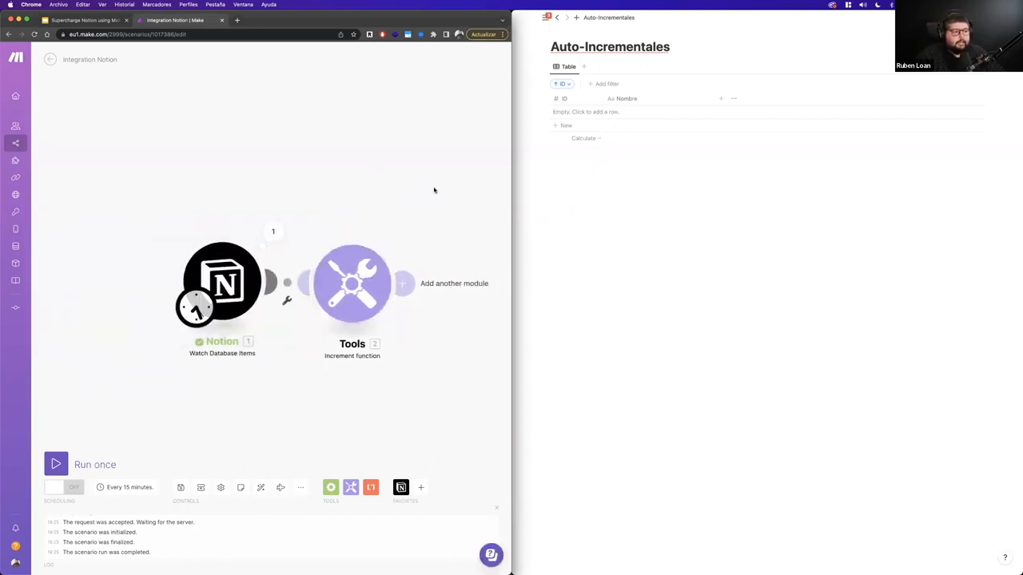
{"action": "scroll", "coordinate": [427, 191], "scroll_direction": "right", "scroll_amount": 3}
{"action": "scroll", "coordinate": [423, 191], "scroll_direction": "left", "scroll_amount": 2}
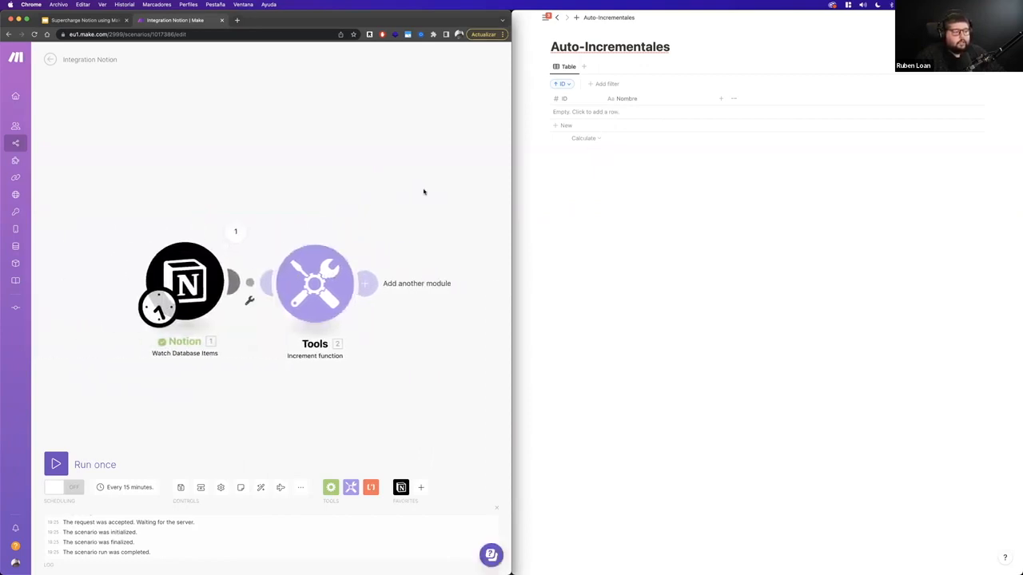
{"action": "left_click", "coordinate": [366, 284]}
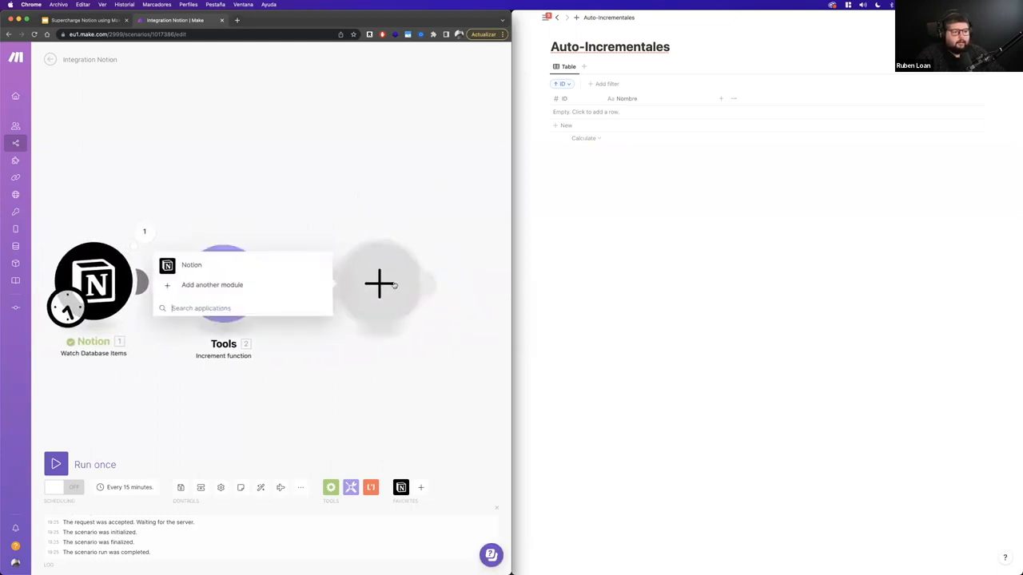
{"action": "left_click", "coordinate": [190, 266]}
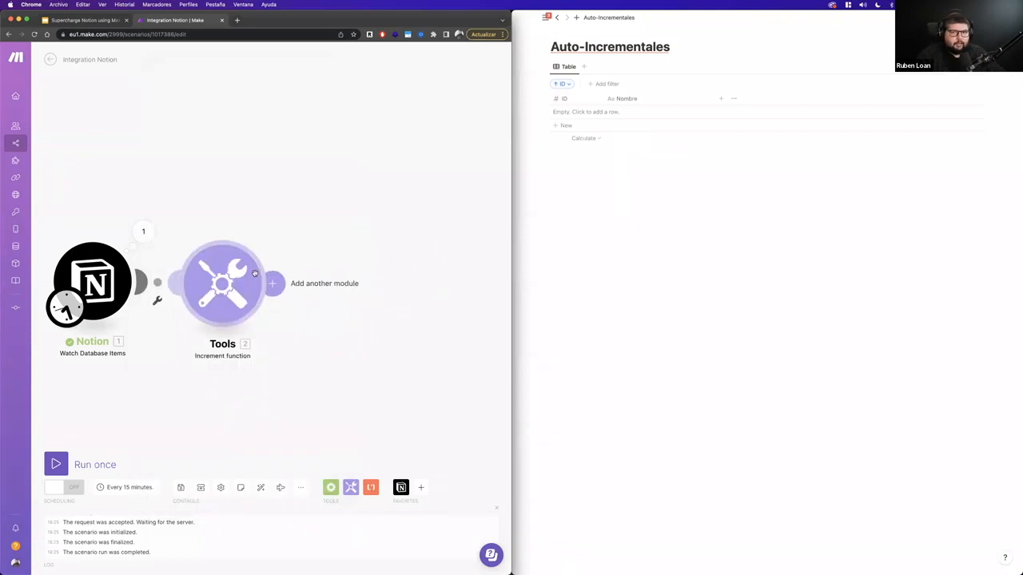
{"action": "left_click", "coordinate": [315, 281]}
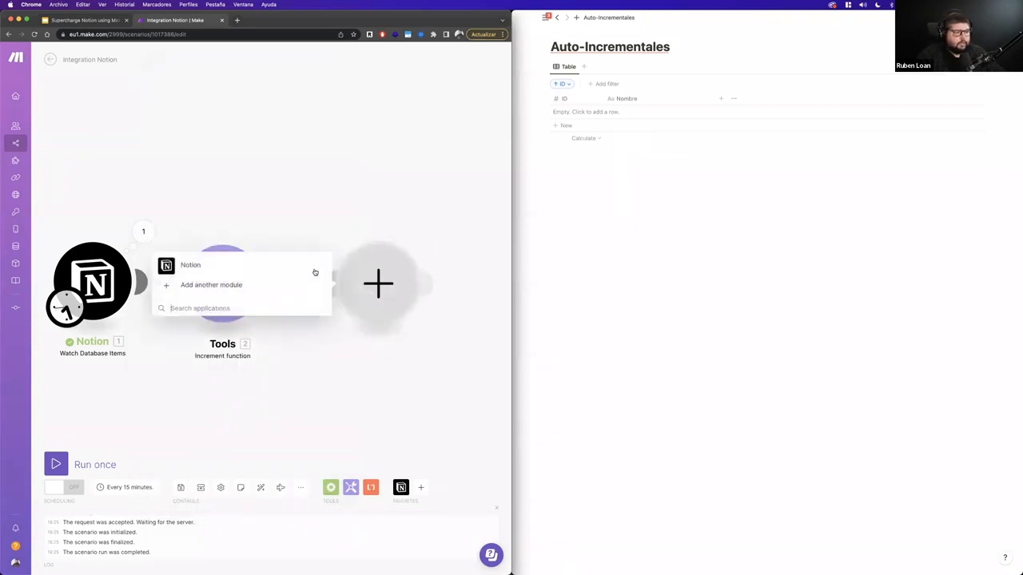
{"action": "left_click", "coordinate": [315, 273]}
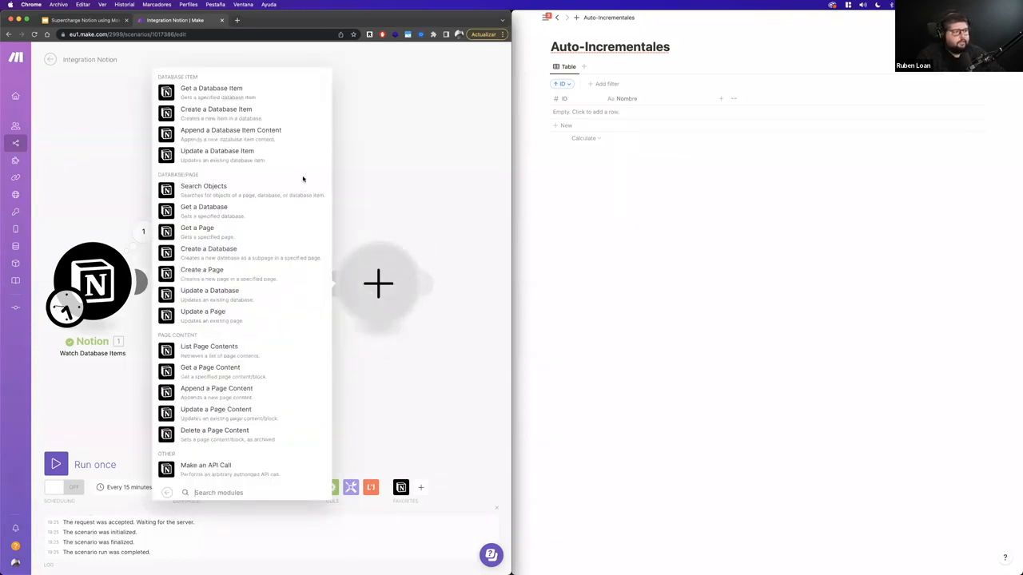
{"action": "left_click", "coordinate": [220, 158]}
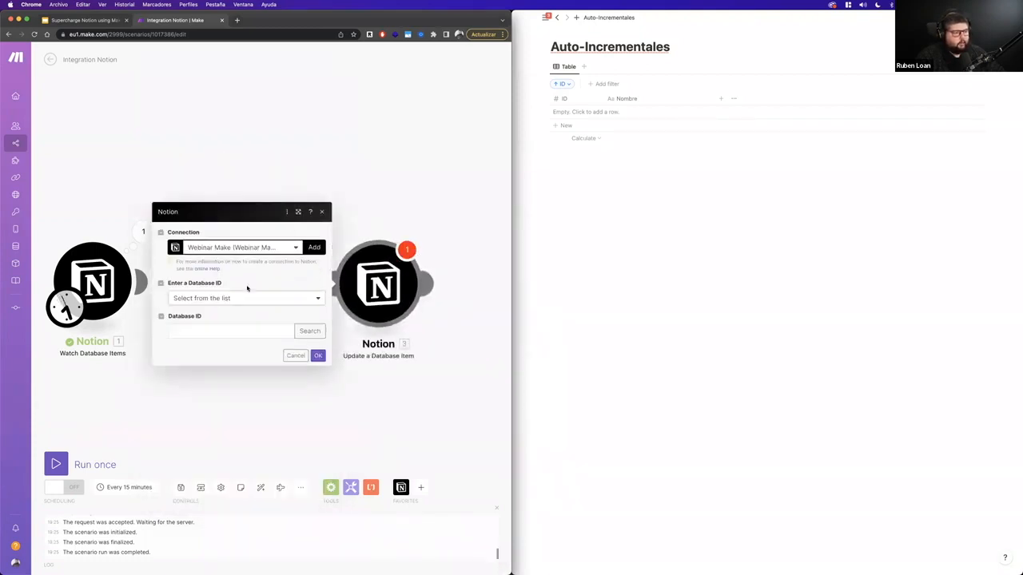
Step: Search for the Auto-Incrementales database and use it as the update module's Database ID
{"action": "left_click", "coordinate": [320, 333]}
{"action": "left_click", "coordinate": [369, 327]}
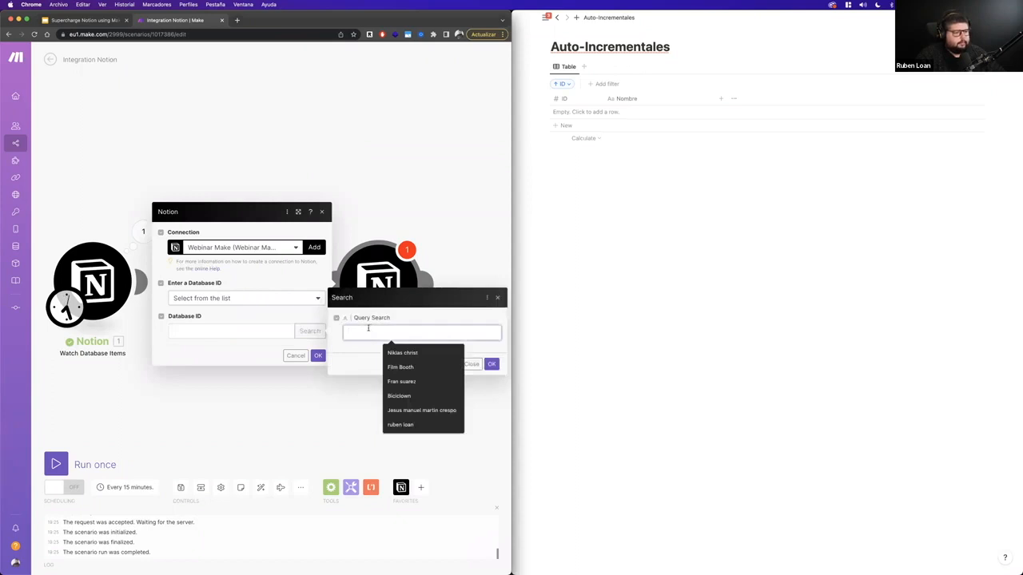
{"action": "type", "text": "A"}
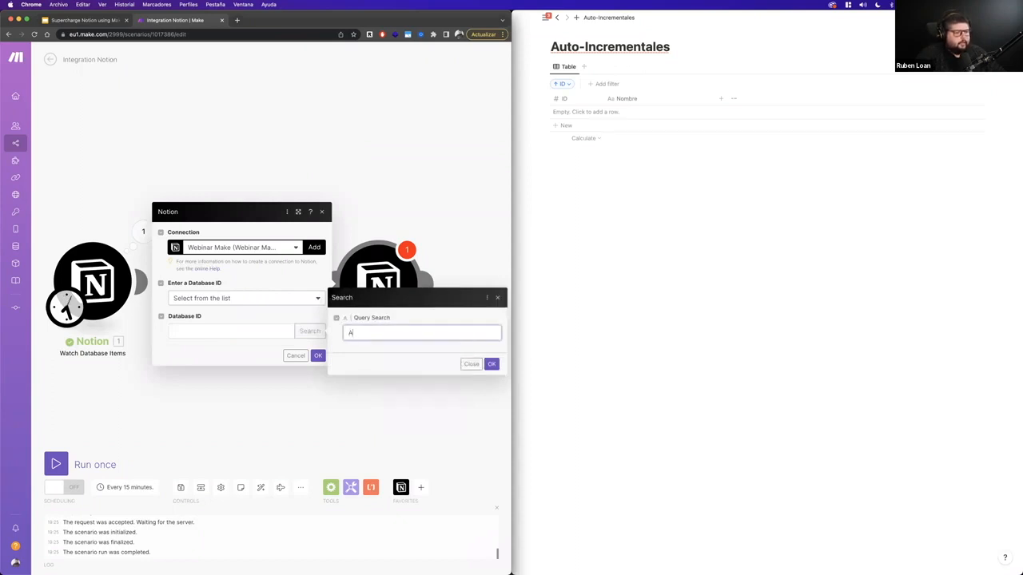
{"action": "type", "text": "uto-Incrementales"}
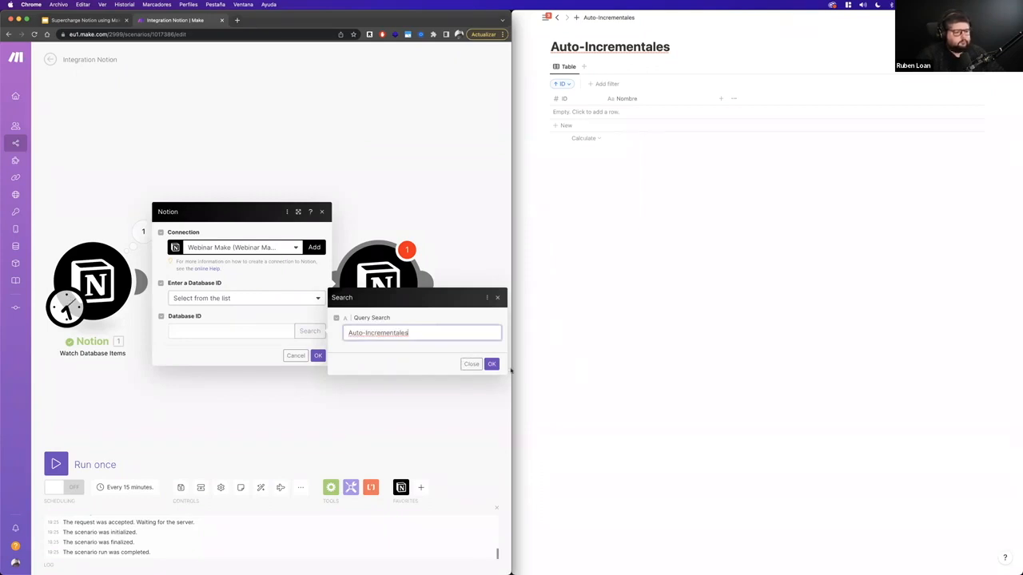
{"action": "key", "text": "Return"}
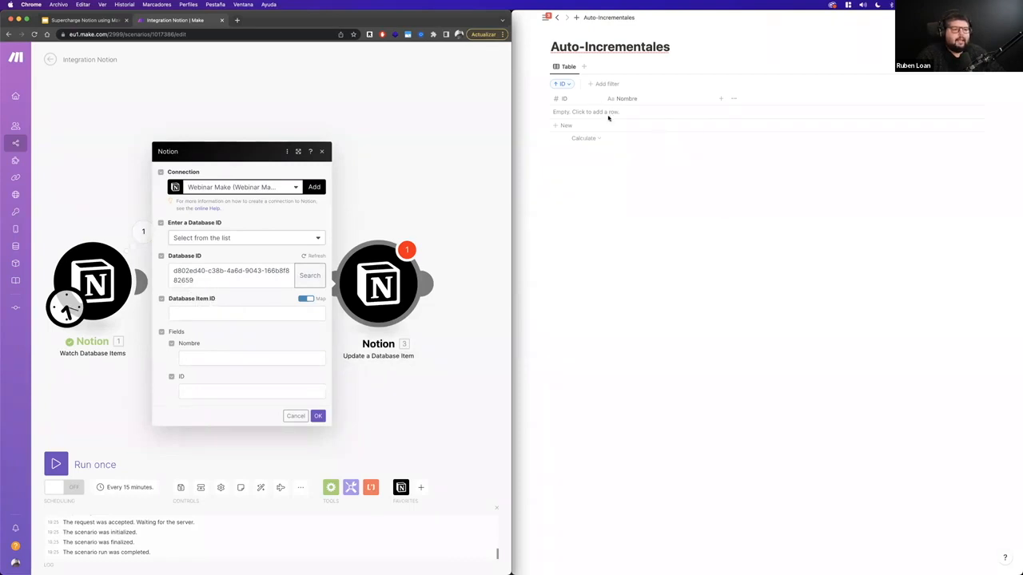
Step: Map the Database Item ID to the watch module's Database Item ID and the ID field to the Increment function's output, then save the module
{"action": "left_click", "coordinate": [239, 312]}
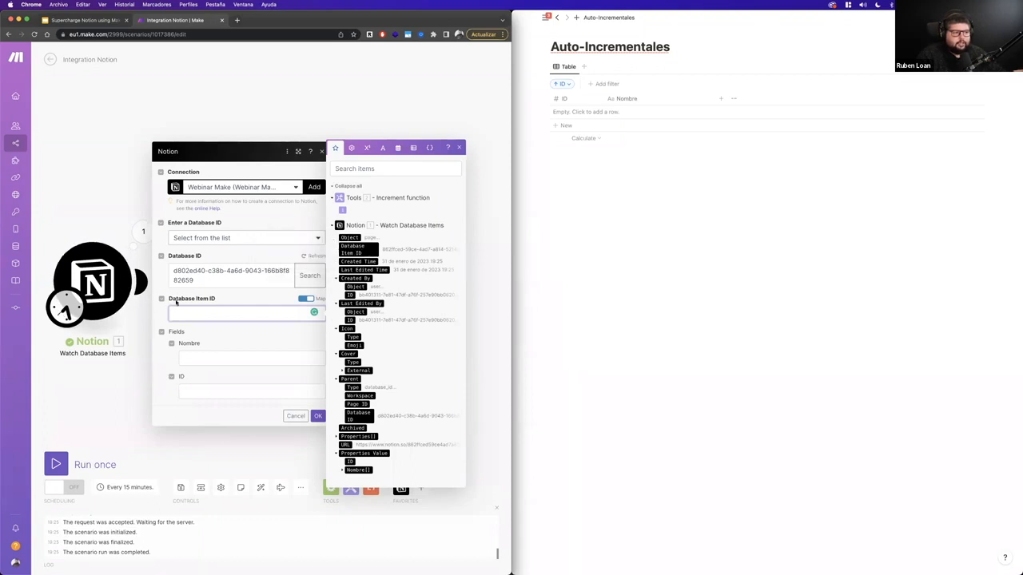
{"action": "left_click", "coordinate": [349, 250]}
{"action": "left_click", "coordinate": [255, 294]}
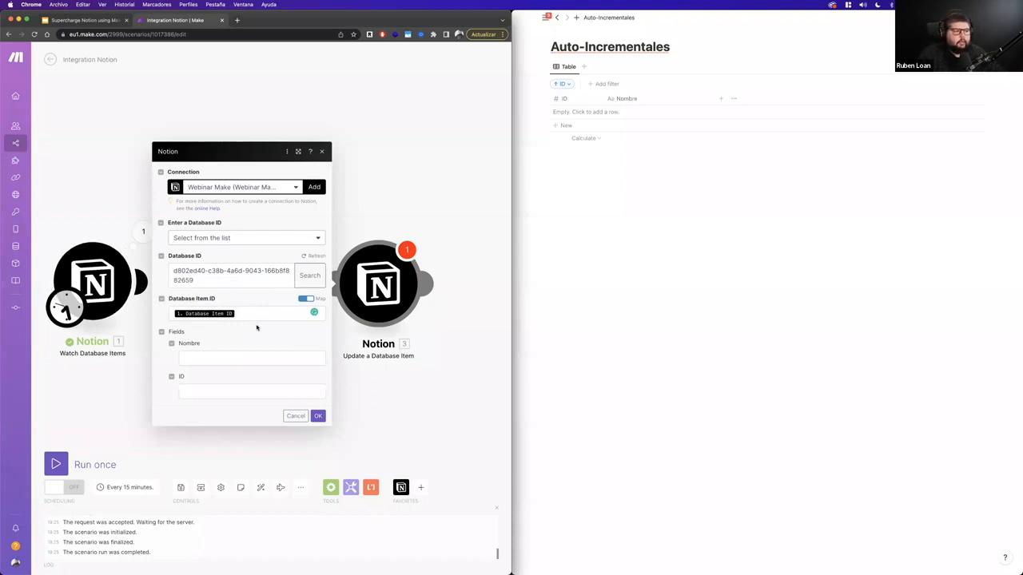
{"action": "left_click", "coordinate": [218, 390]}
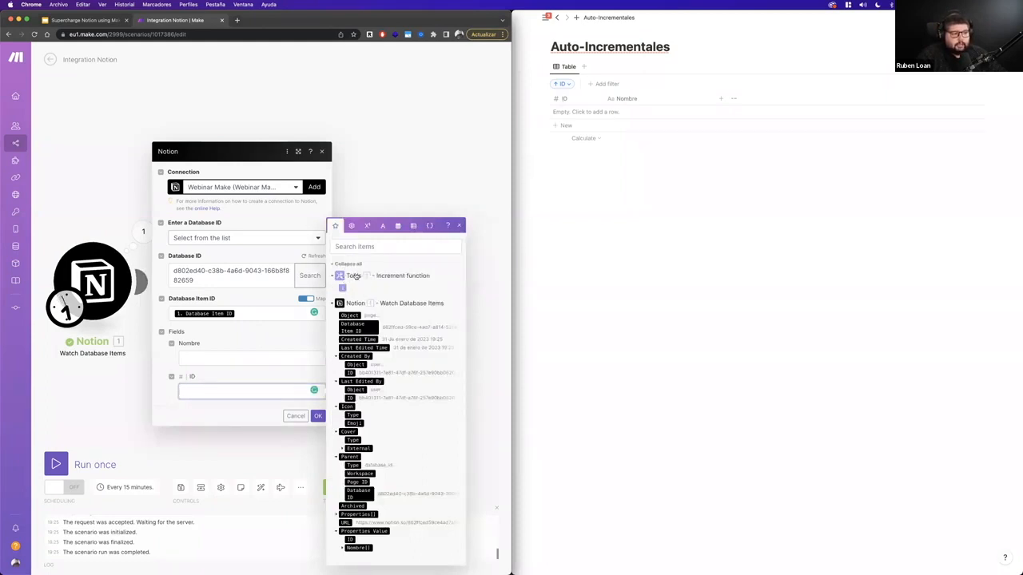
{"action": "left_click_drag", "start_coordinate": [343, 286], "coordinate": [343, 291]}
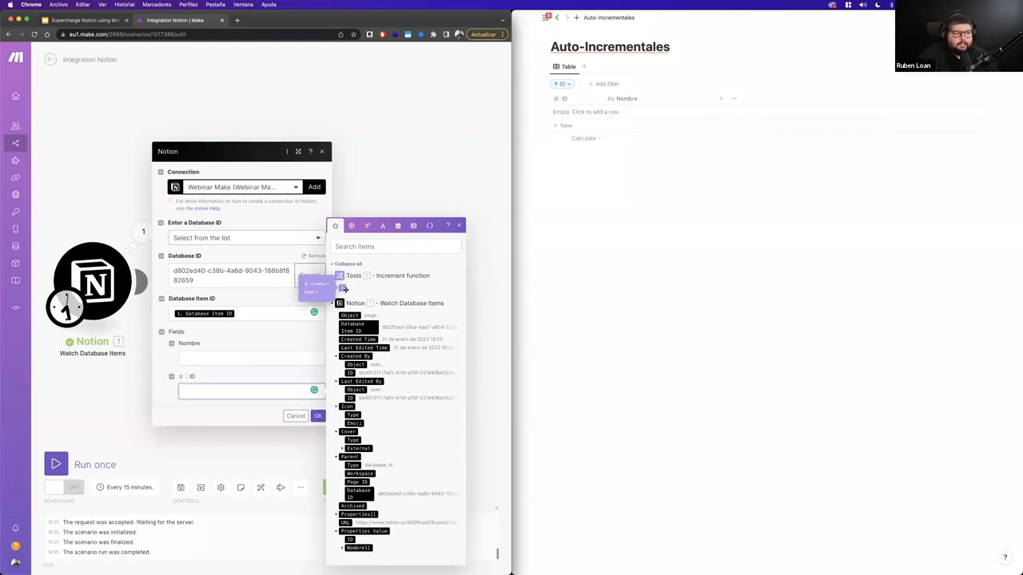
{"action": "left_click_drag", "start_coordinate": [343, 288], "coordinate": [342, 288]}
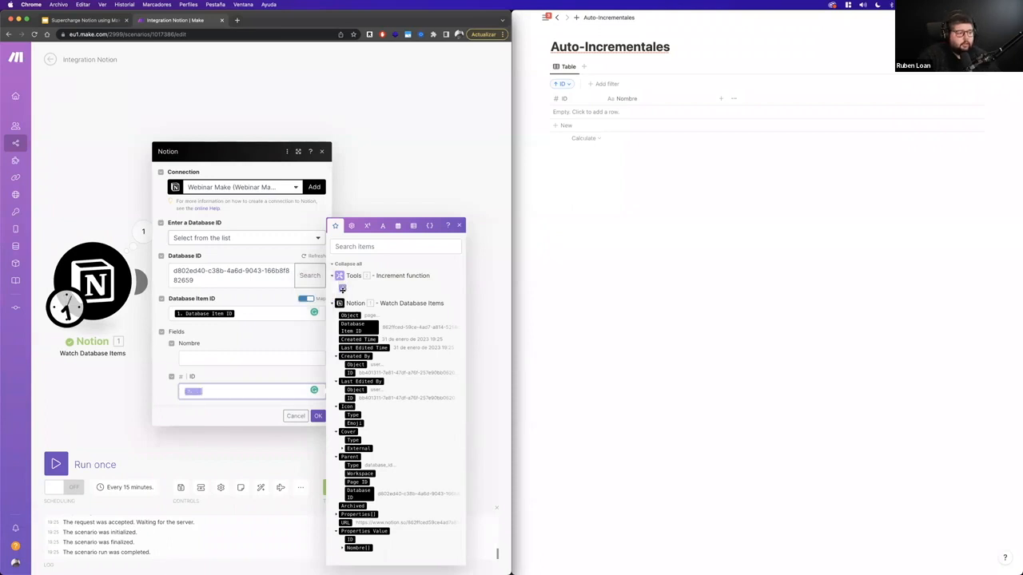
{"action": "left_click", "coordinate": [291, 344]}
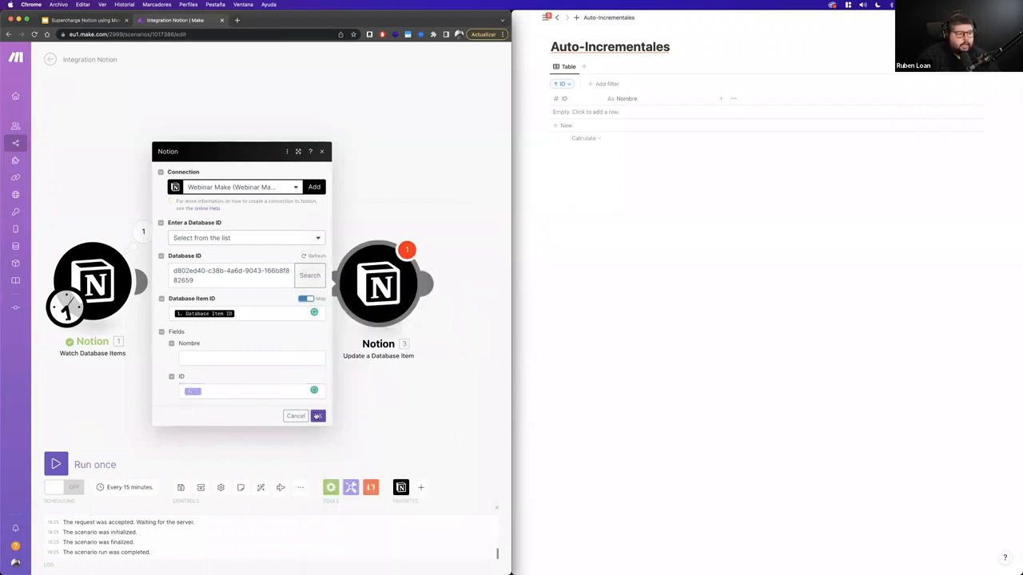
{"action": "left_click", "coordinate": [316, 416]}
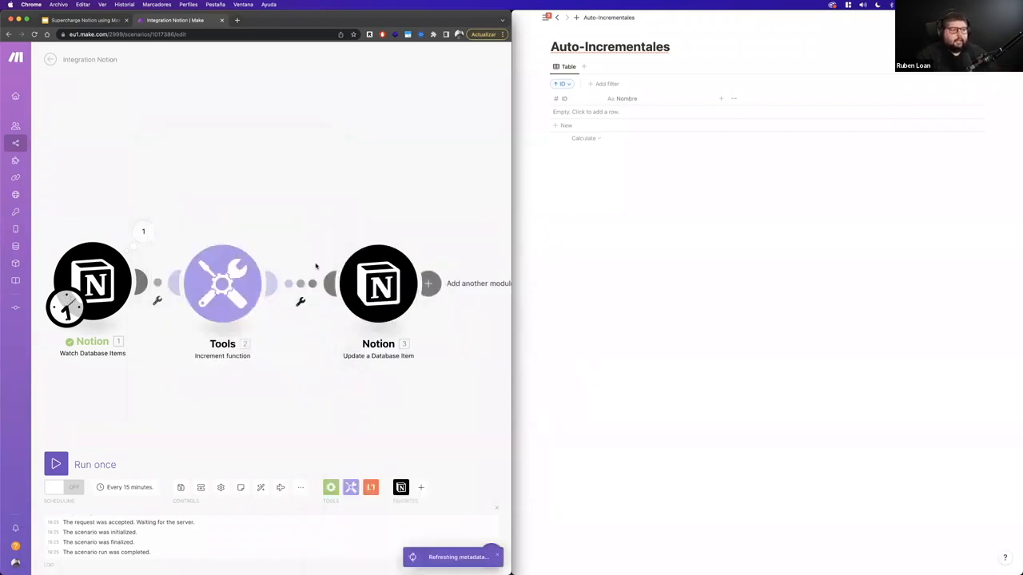
Step: Reposition the Watch Database Items and Increment function modules to space out the three modules on the canvas
{"action": "left_click_drag", "start_coordinate": [117, 274], "coordinate": [91, 274]}
{"action": "mouse_move", "coordinate": [251, 286]}
{"action": "left_mouse_down"}
{"action": "mouse_move", "coordinate": [272, 285]}
{"action": "mouse_move", "coordinate": [248, 286]}
{"action": "left_mouse_up"}
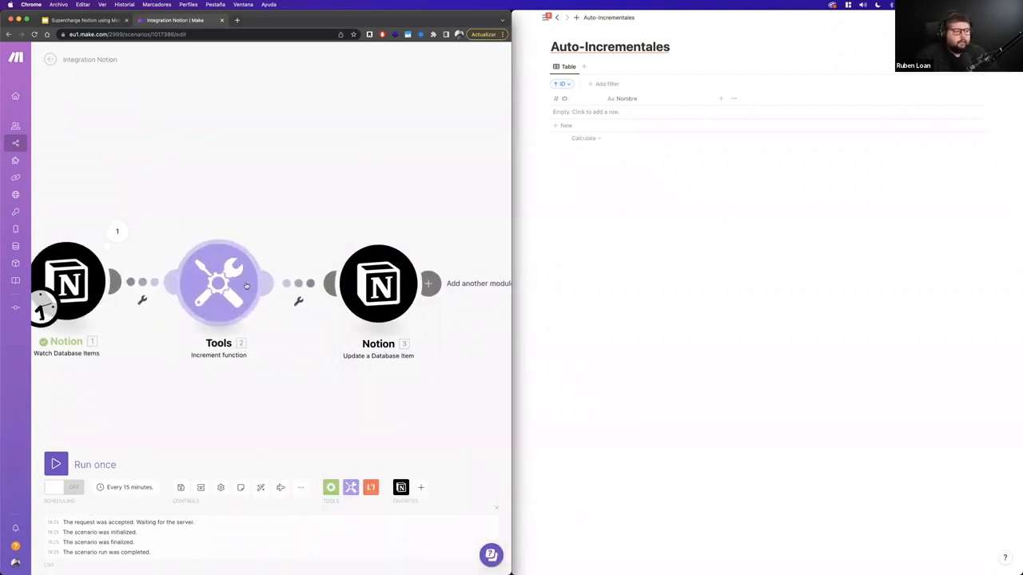
{"action": "left_click_drag", "start_coordinate": [297, 199], "coordinate": [319, 188]}
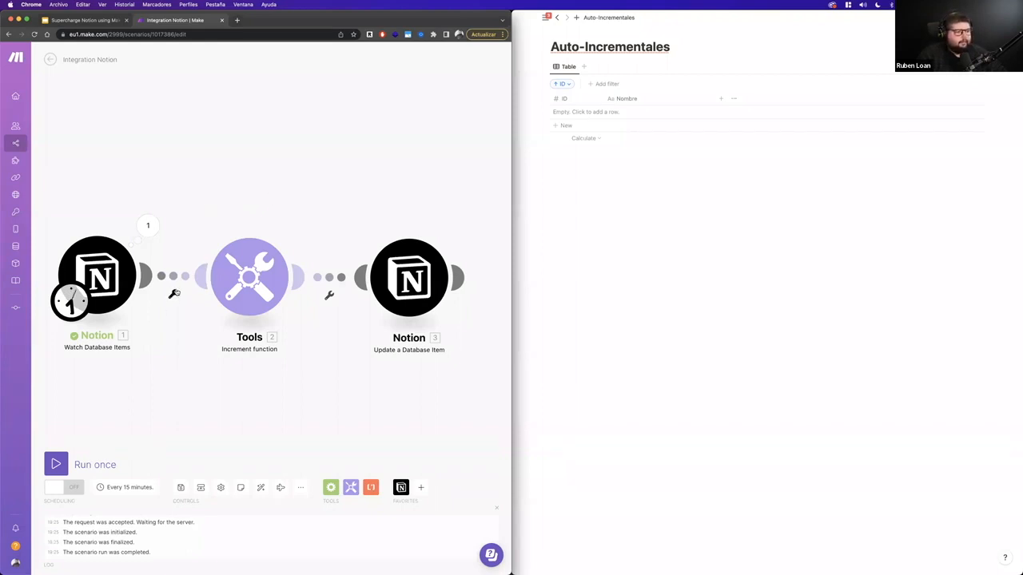
Step: Set up a filter between the Watch Database Items and Increment function modules requiring that Properties Value: ID does not exist
{"action": "left_click", "coordinate": [174, 295]}
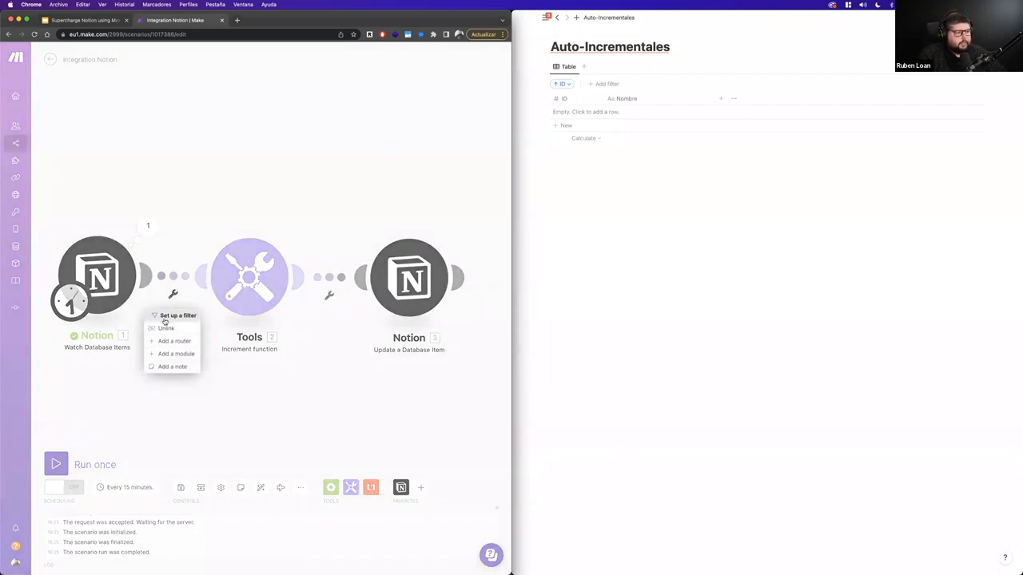
{"action": "left_click", "coordinate": [172, 317]}
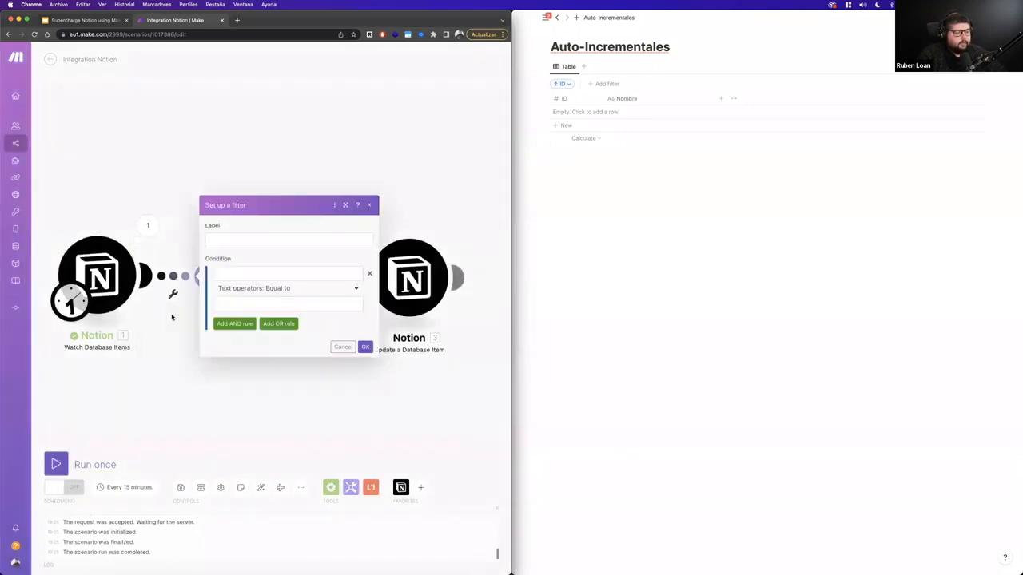
{"action": "left_click", "coordinate": [270, 272]}
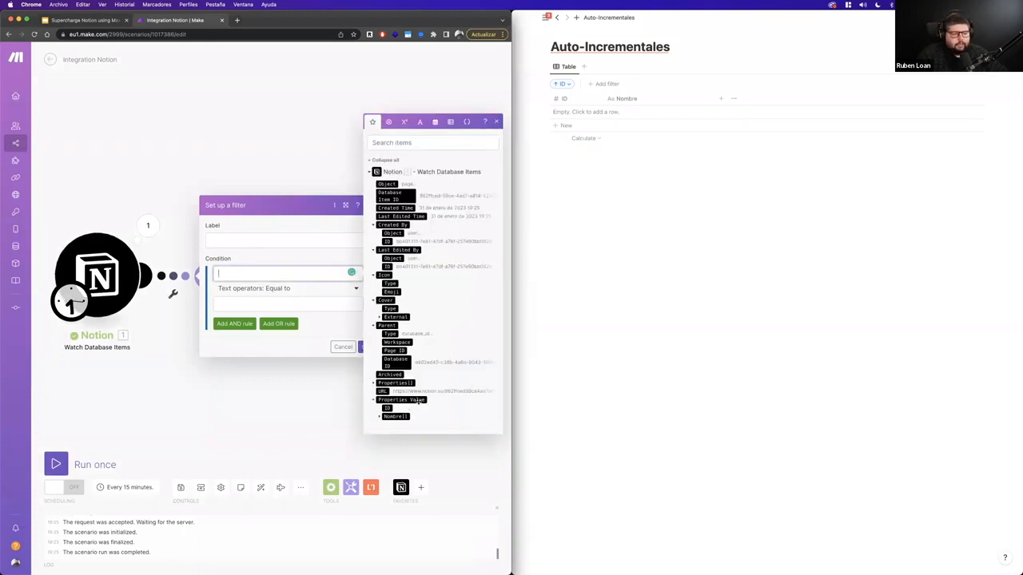
{"action": "left_click", "coordinate": [387, 408]}
{"action": "left_click", "coordinate": [289, 293]}
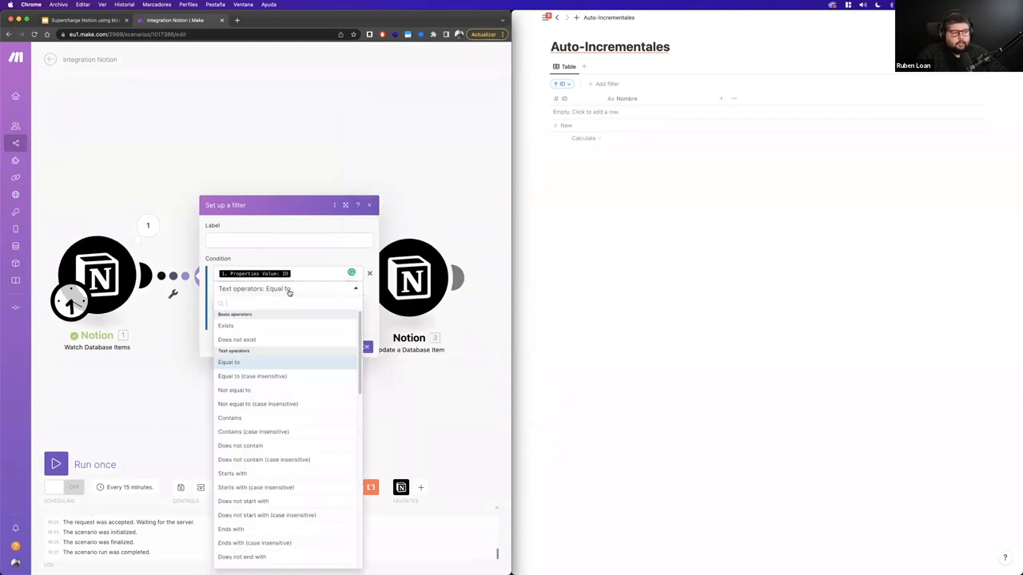
{"action": "left_click", "coordinate": [249, 341]}
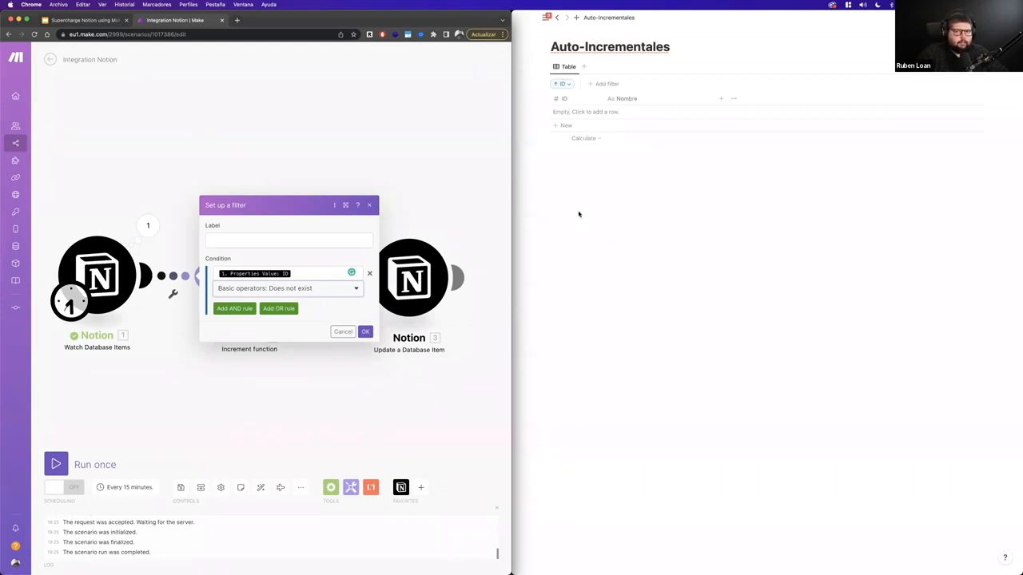
{"action": "left_click", "coordinate": [365, 332]}
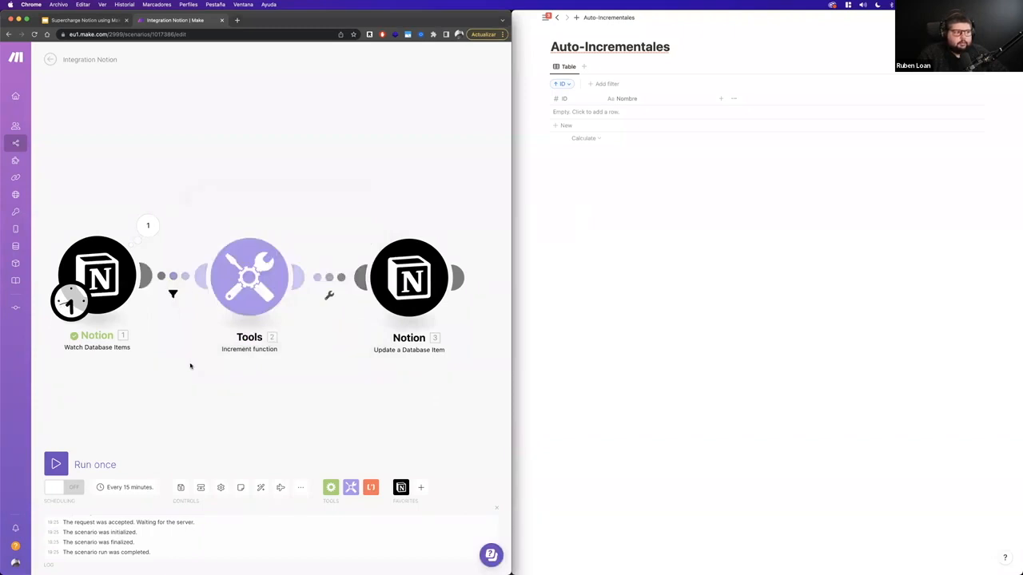
Step: Add three empty rows to the Auto-Incrementales table in Notion and run the Make scenario once
{"action": "left_click", "coordinate": [569, 128]}
{"action": "left_click", "coordinate": [568, 128]}
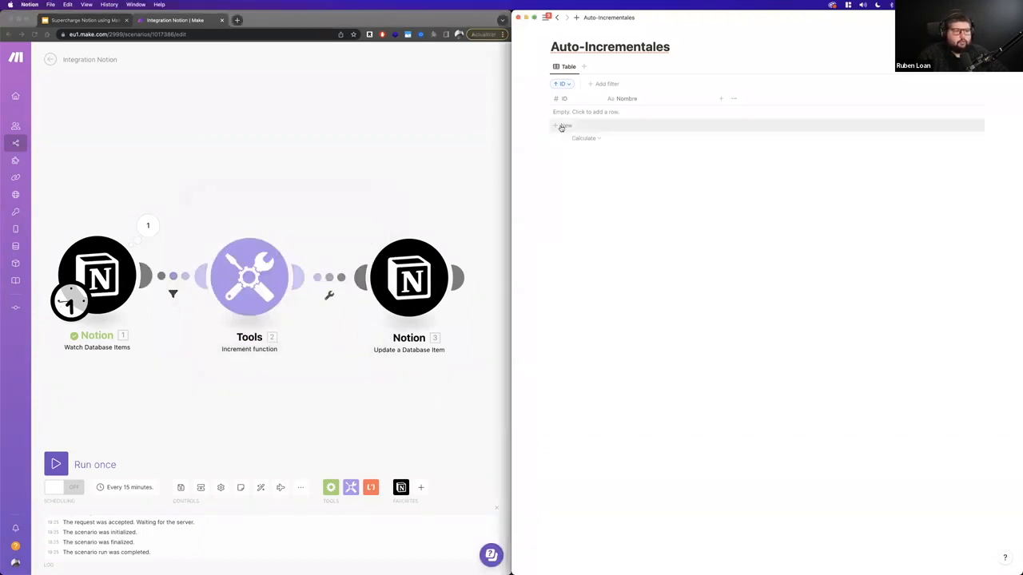
{"action": "left_click", "coordinate": [577, 161]}
{"action": "left_click", "coordinate": [567, 127]}
{"action": "left_click", "coordinate": [578, 162]}
{"action": "left_click", "coordinate": [567, 139]}
{"action": "left_click", "coordinate": [569, 270]}
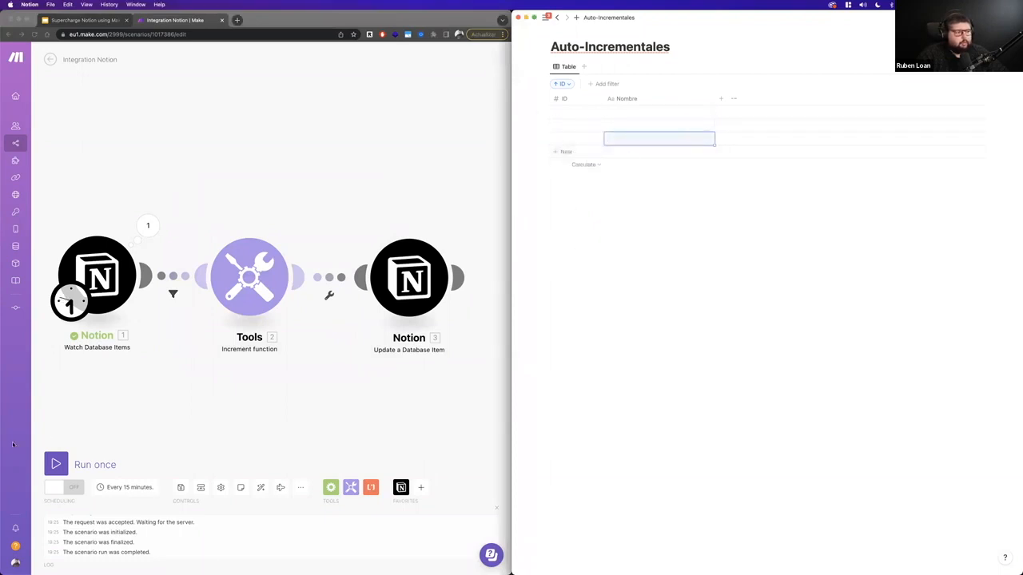
{"action": "left_click", "coordinate": [56, 463]}
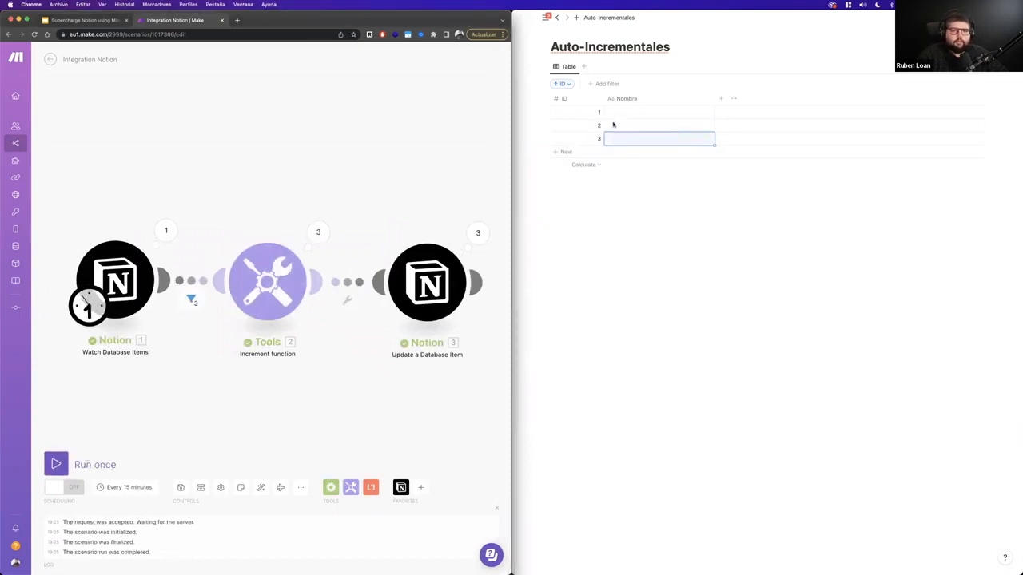
Step: Add two more empty rows to the Auto-Incrementales table and run the scenario again
{"action": "left_click", "coordinate": [645, 189]}
{"action": "left_click", "coordinate": [587, 154]}
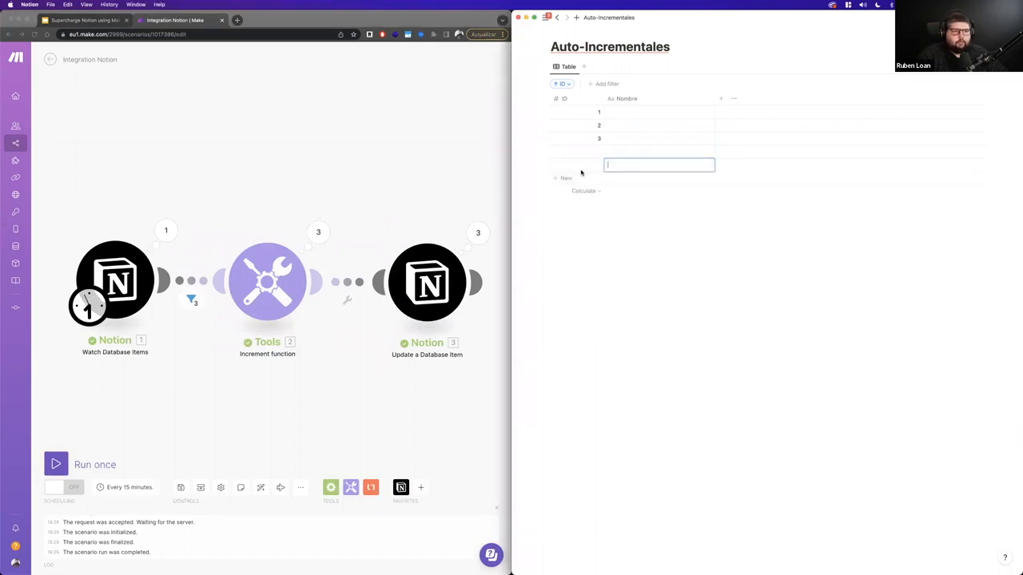
{"action": "left_click", "coordinate": [88, 459]}
{"action": "left_click", "coordinate": [76, 457]}
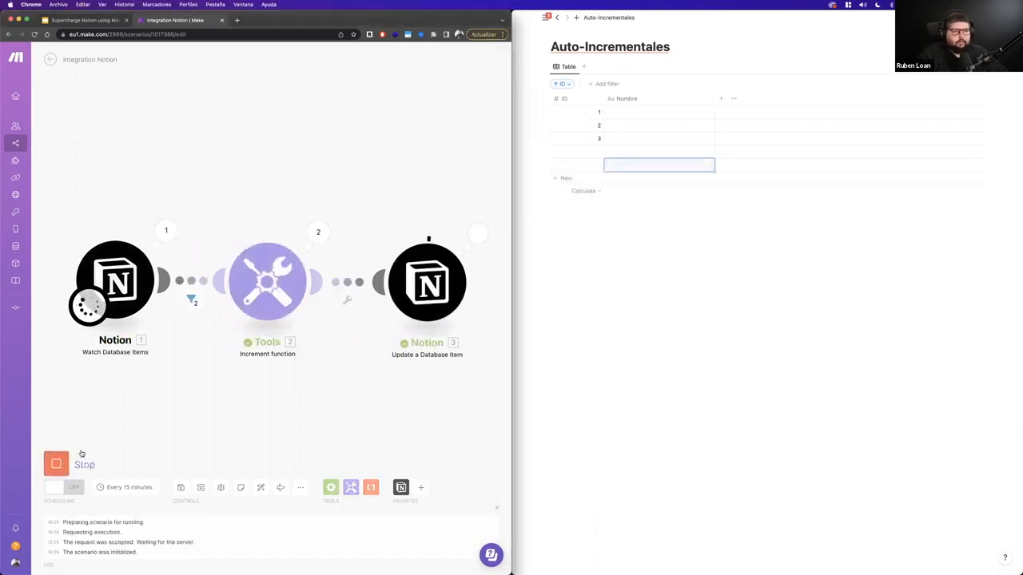
{"action": "left_click", "coordinate": [608, 312]}
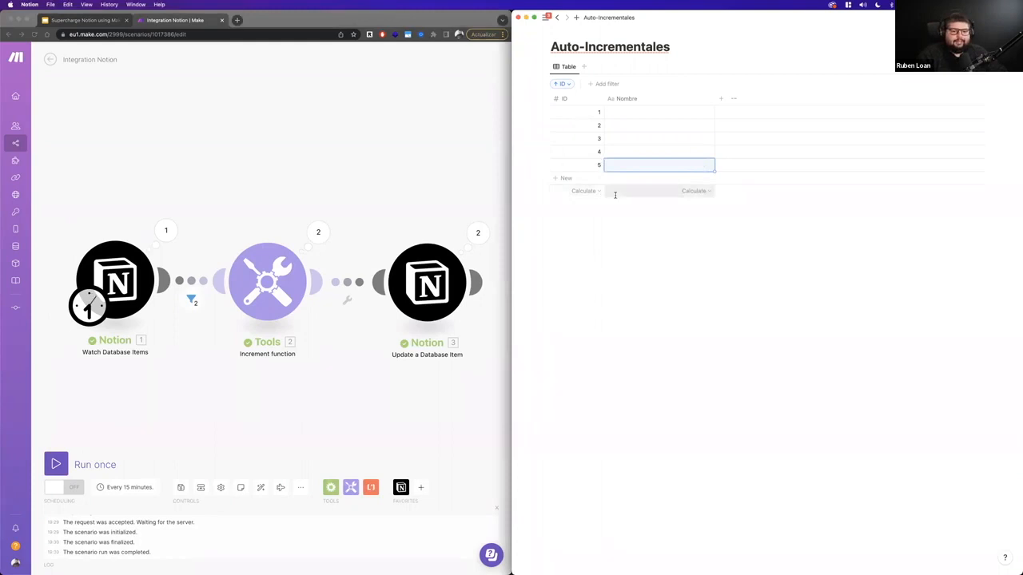
Step: Turn on the scenario's scheduling in Make and open its schedule settings
{"action": "left_click", "coordinate": [177, 431]}
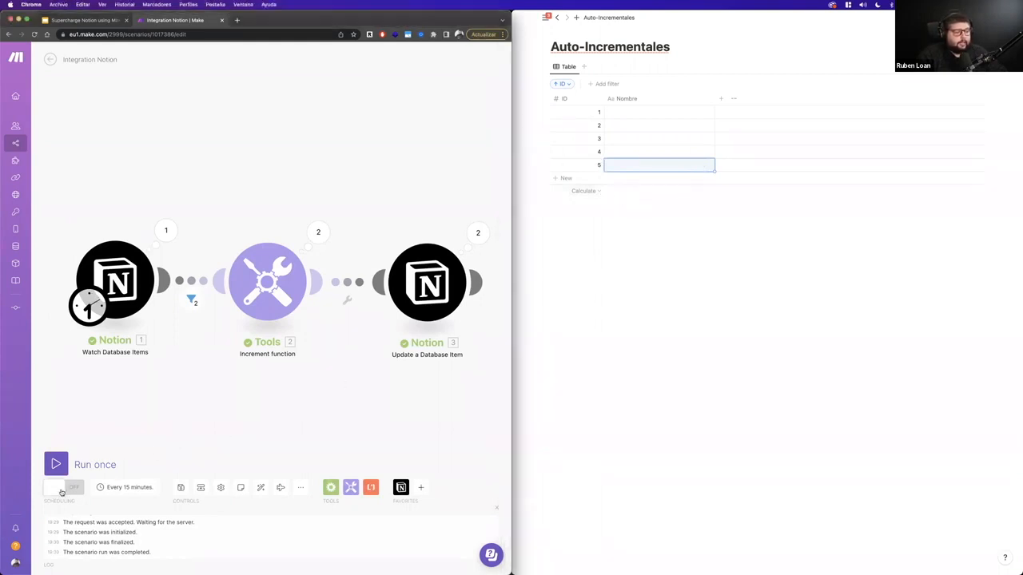
{"action": "left_click", "coordinate": [72, 488]}
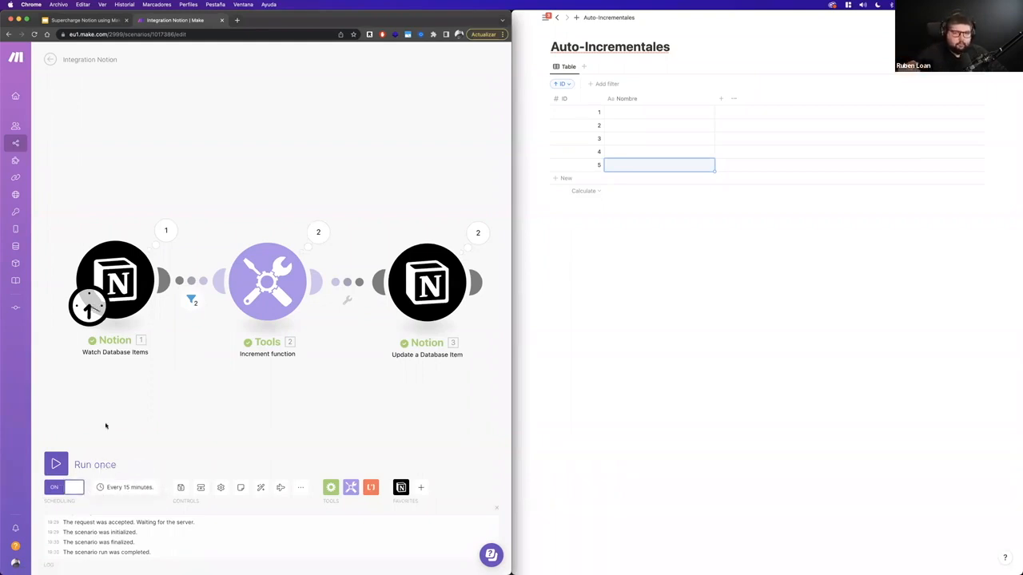
{"action": "left_click", "coordinate": [116, 489]}
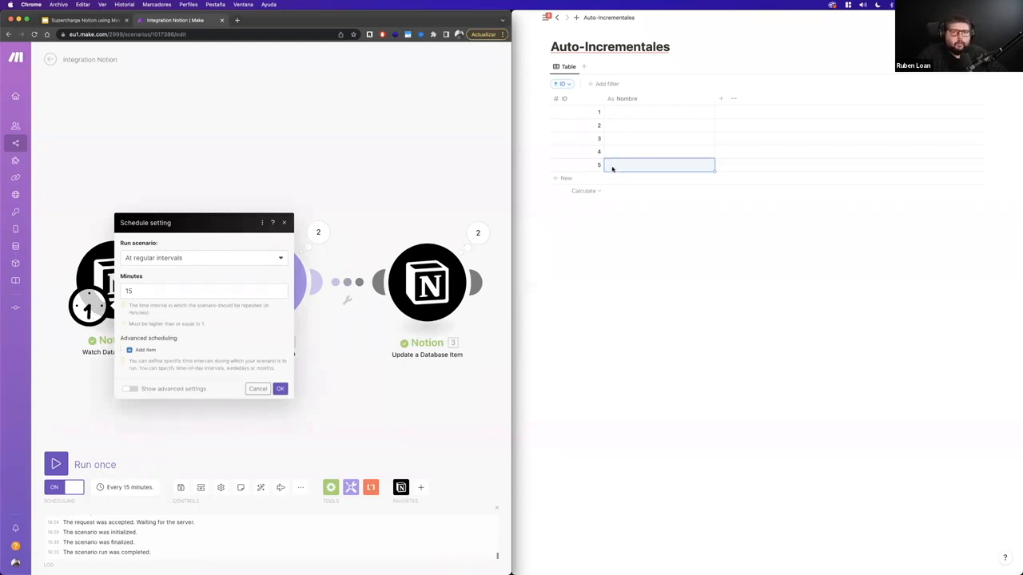
Step: Review the run-frequency options in the schedule settings, cancel them, and turn off the scenario's scheduling
{"action": "left_click", "coordinate": [274, 256]}
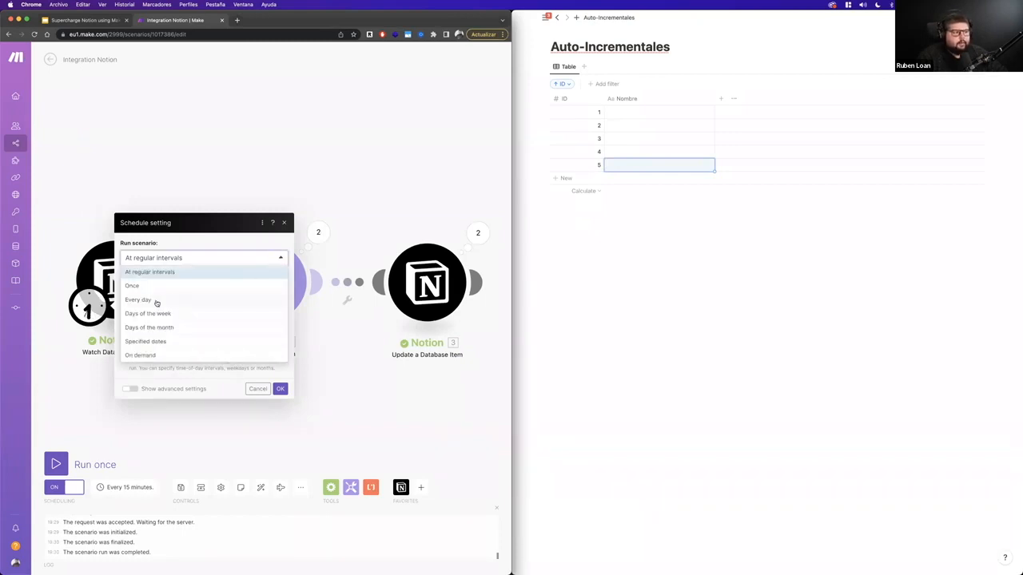
{"action": "left_click", "coordinate": [210, 265]}
{"action": "left_click", "coordinate": [182, 291]}
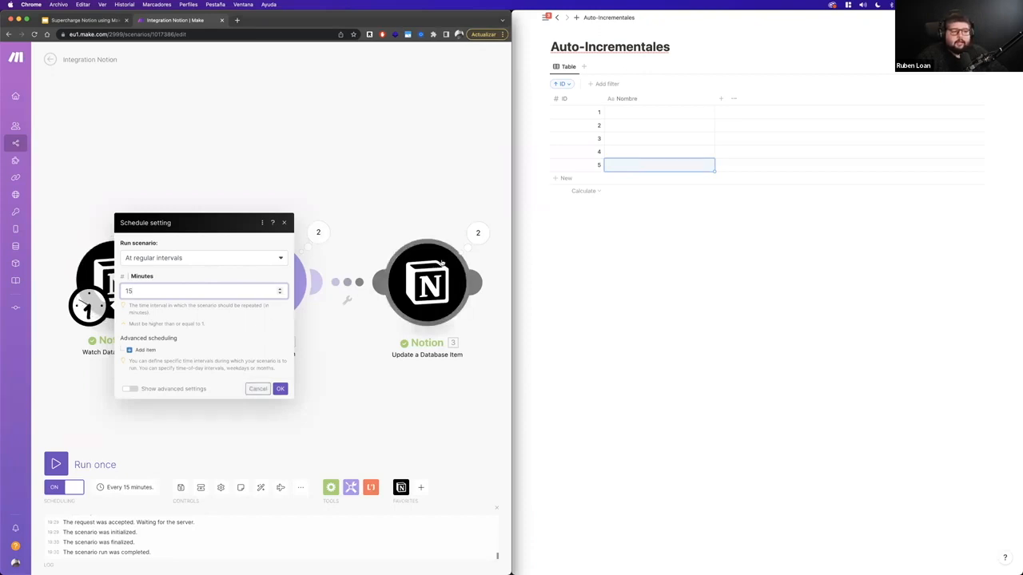
{"action": "left_click", "coordinate": [257, 389]}
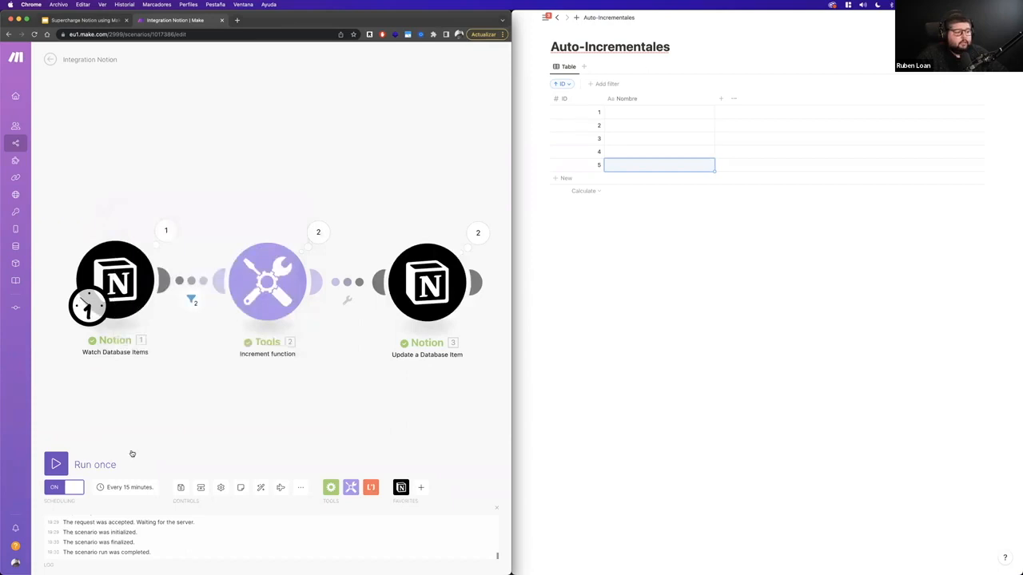
{"action": "left_click", "coordinate": [67, 489]}
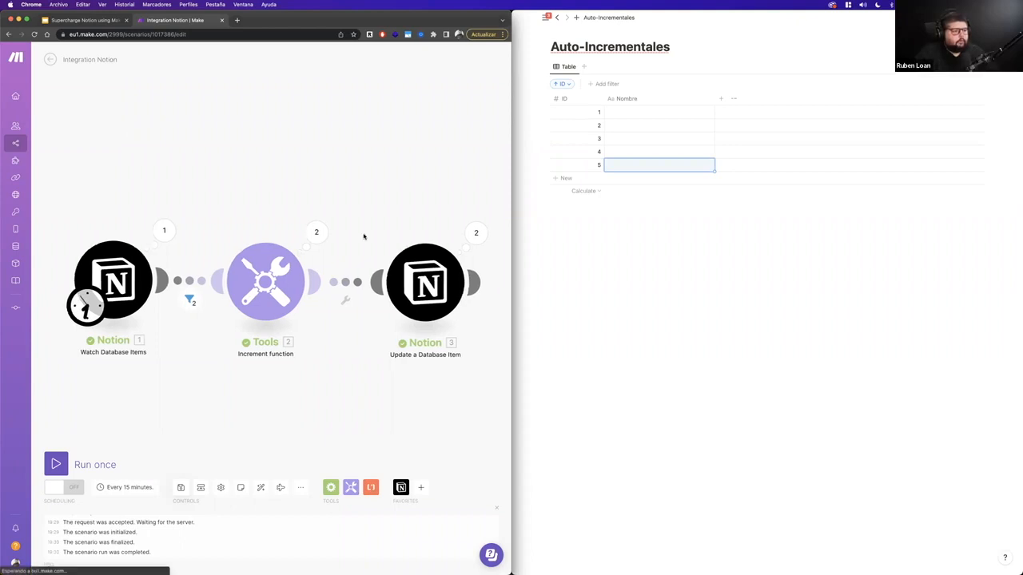
Step: Try mapping the Nombre field of the Update a Database Item module to the watched item's Properties Value: Nombre[] Text Content
{"action": "left_click", "coordinate": [407, 272]}
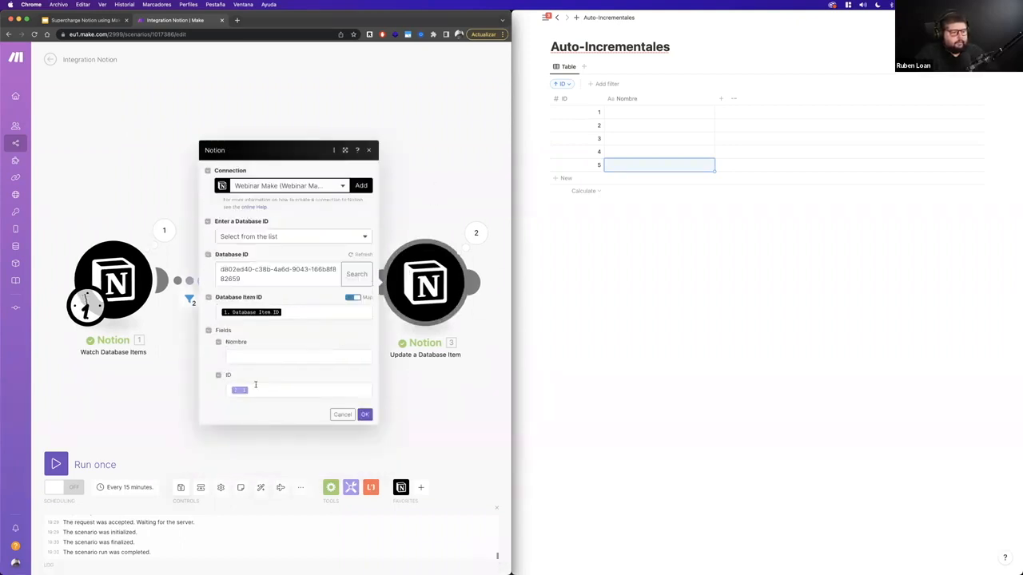
{"action": "left_click", "coordinate": [252, 360]}
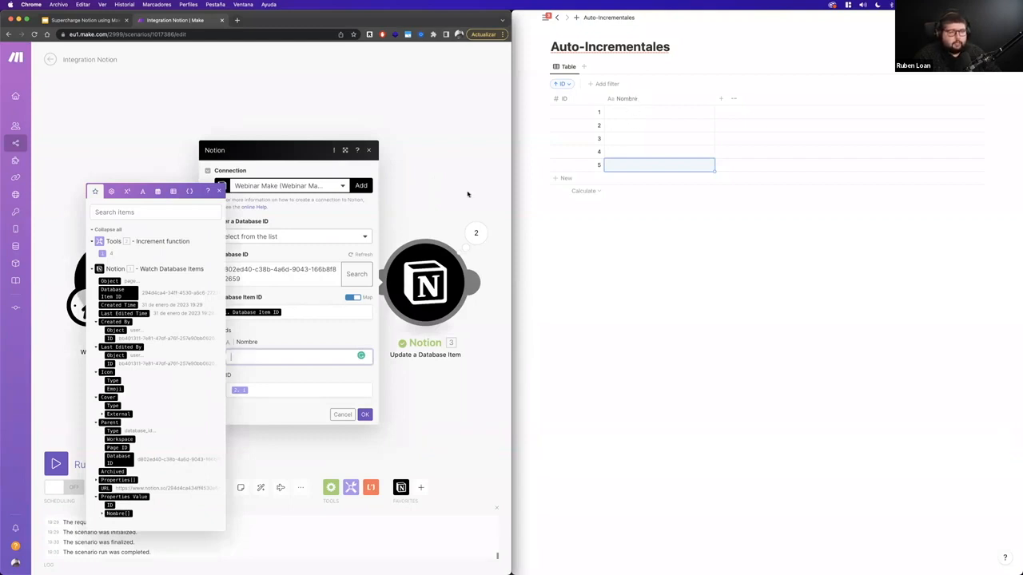
{"action": "left_click", "coordinate": [100, 513]}
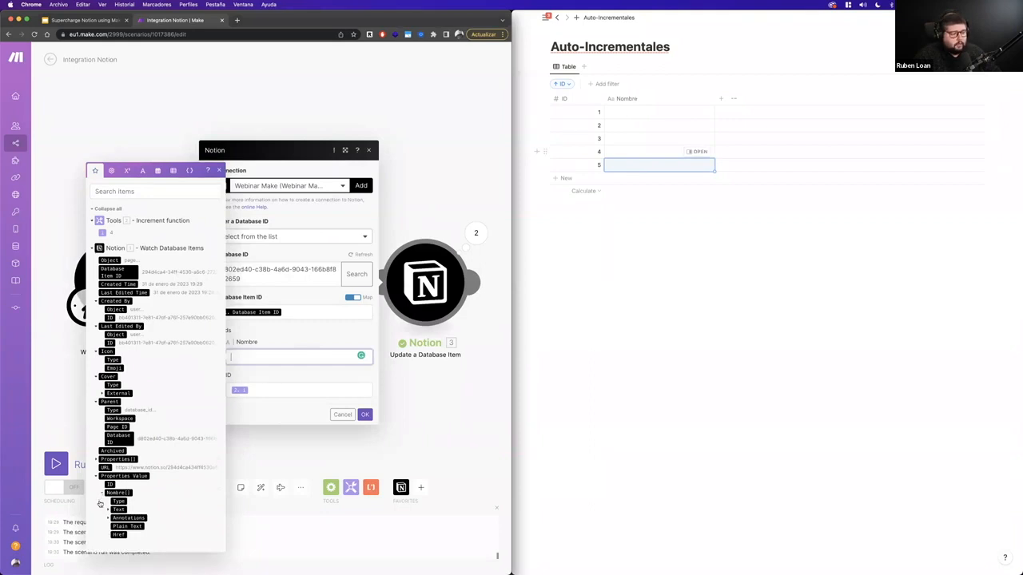
{"action": "left_click", "coordinate": [102, 496]}
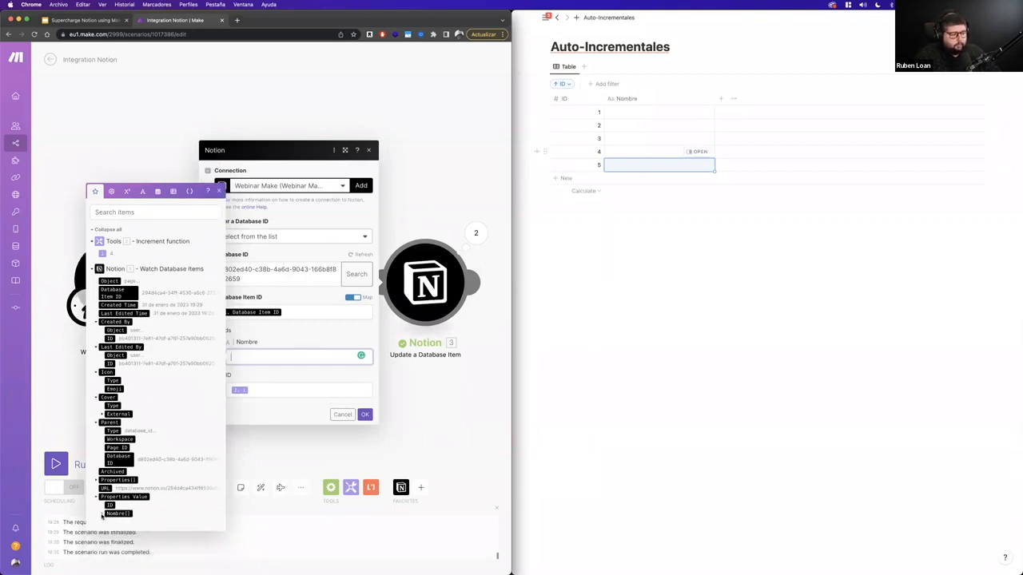
{"action": "left_click", "coordinate": [101, 515]}
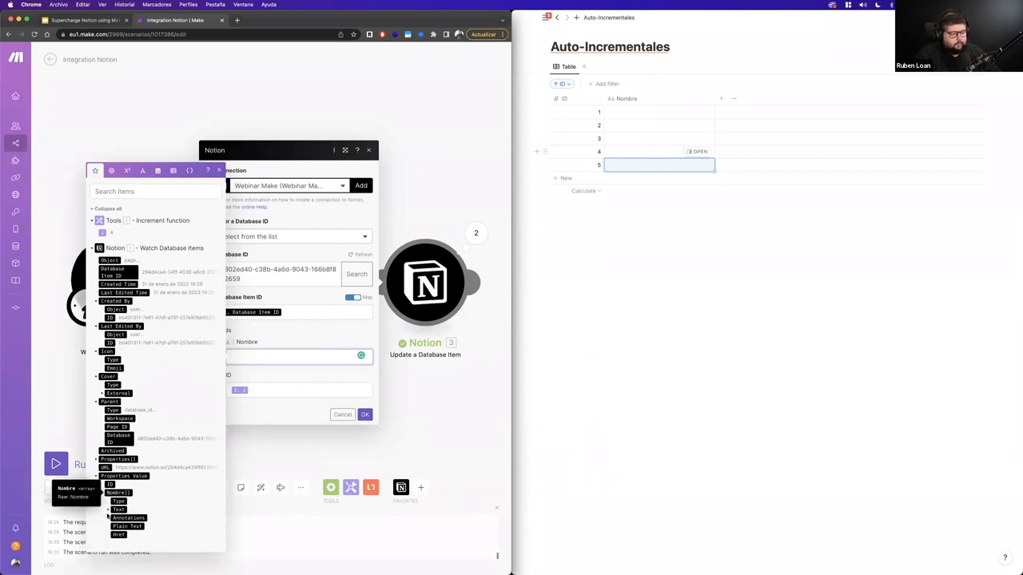
{"action": "left_click", "coordinate": [110, 510]}
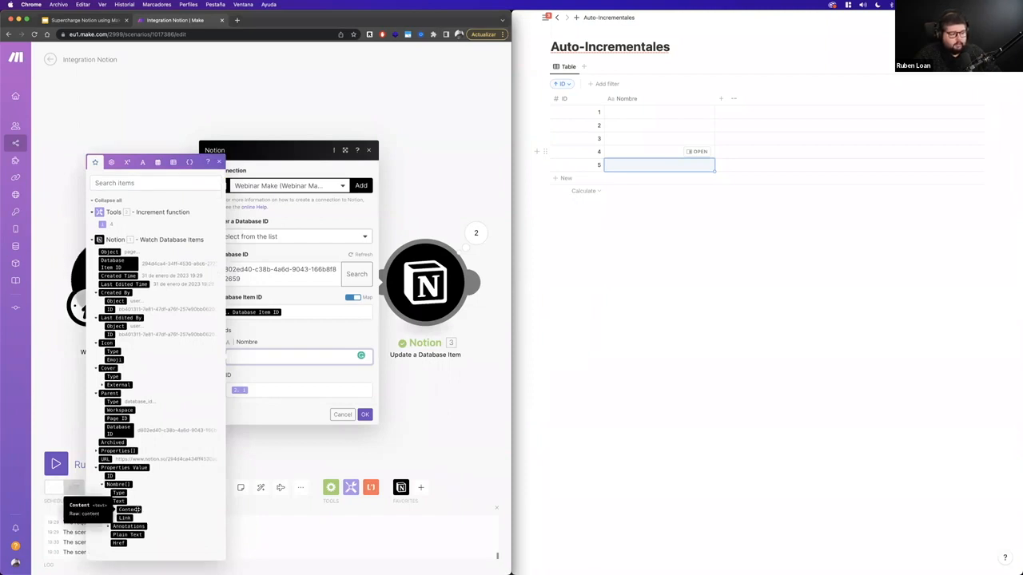
{"action": "left_click", "coordinate": [136, 509]}
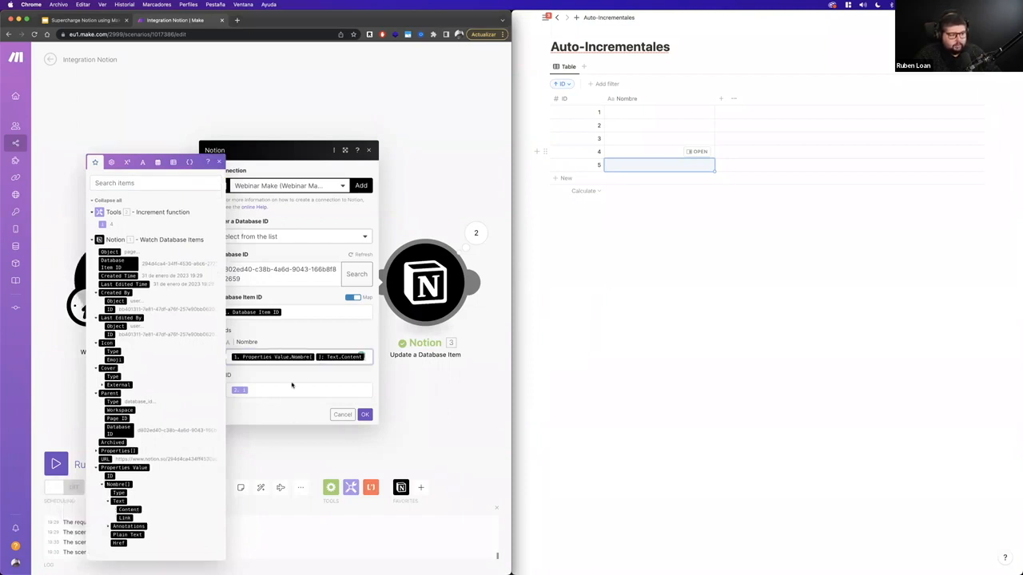
{"action": "left_click", "coordinate": [264, 390]}
{"action": "left_click", "coordinate": [265, 378]}
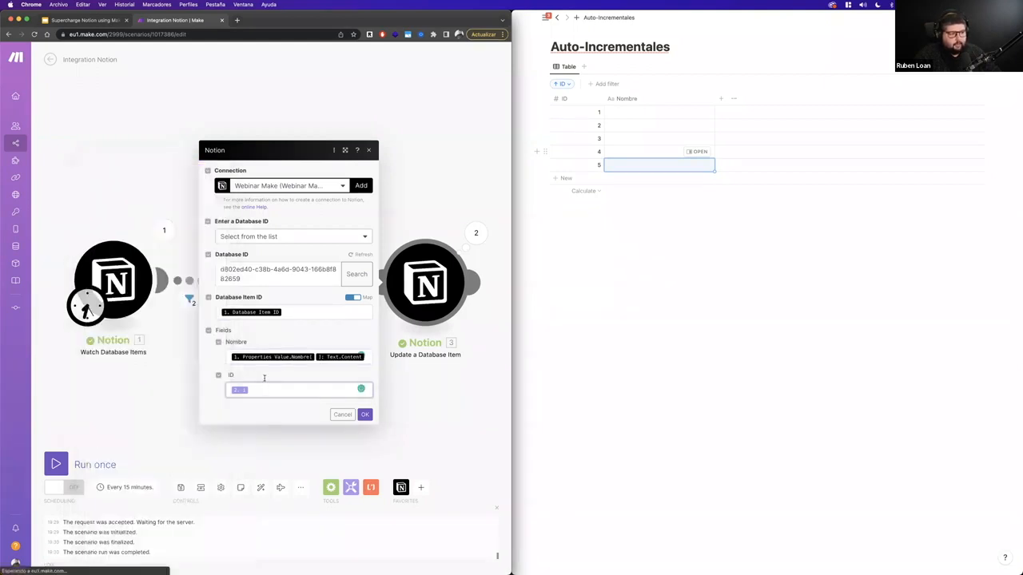
Step: Replace the Nombre mapping in the Update a Database Item module with the Increment function's i value and confirm the module settings
{"action": "left_click", "coordinate": [356, 358]}
{"action": "key", "text": "BackSpace"}
{"action": "key", "text": "BackSpace"}
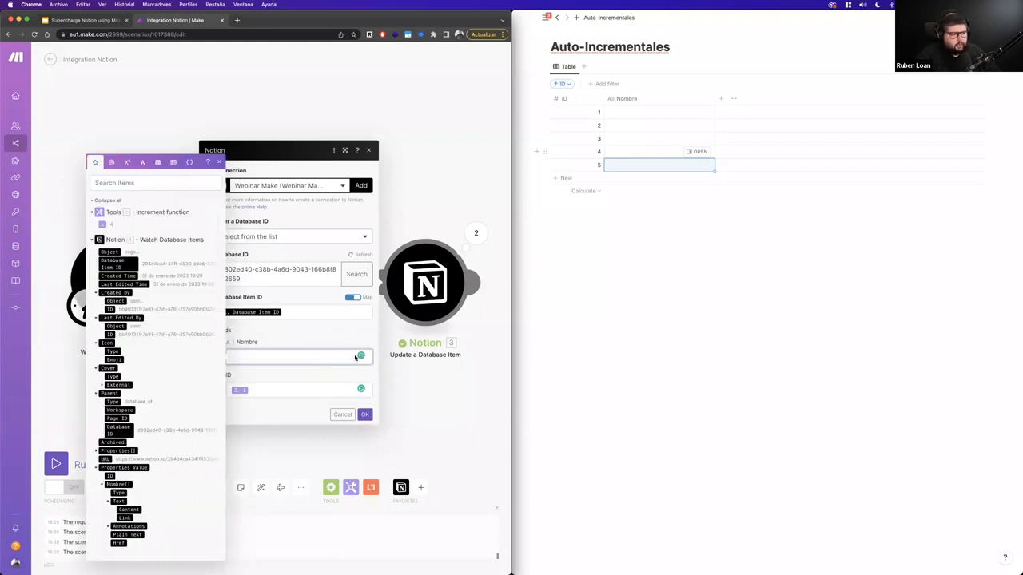
{"action": "left_click", "coordinate": [102, 223]}
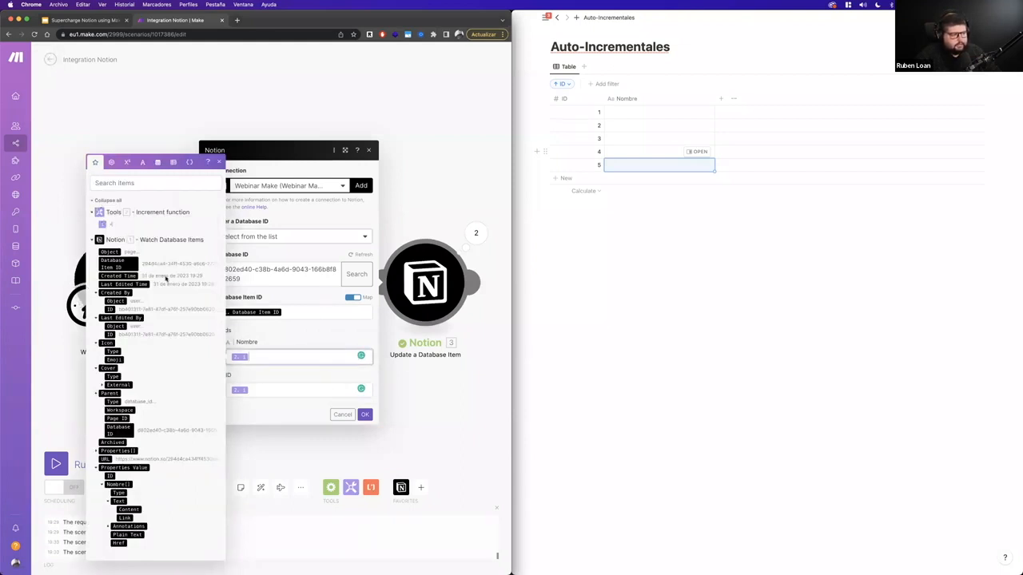
{"action": "left_click", "coordinate": [364, 414]}
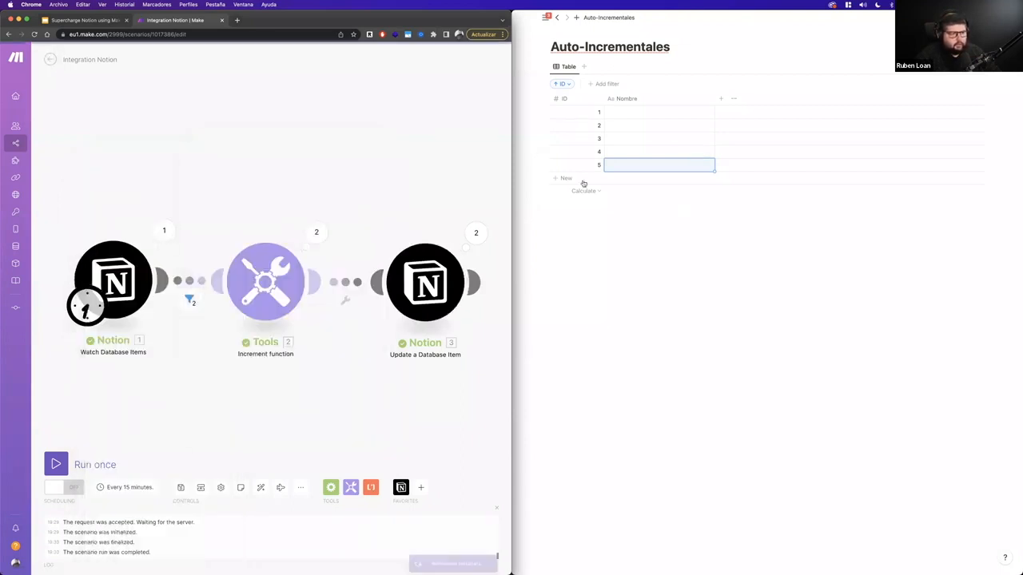
Step: Add an empty row to the Auto-Incrementales table in Notion and run the Make scenario once
{"action": "left_click", "coordinate": [580, 181]}
{"action": "left_click", "coordinate": [580, 181]}
{"action": "left_click", "coordinate": [62, 466]}
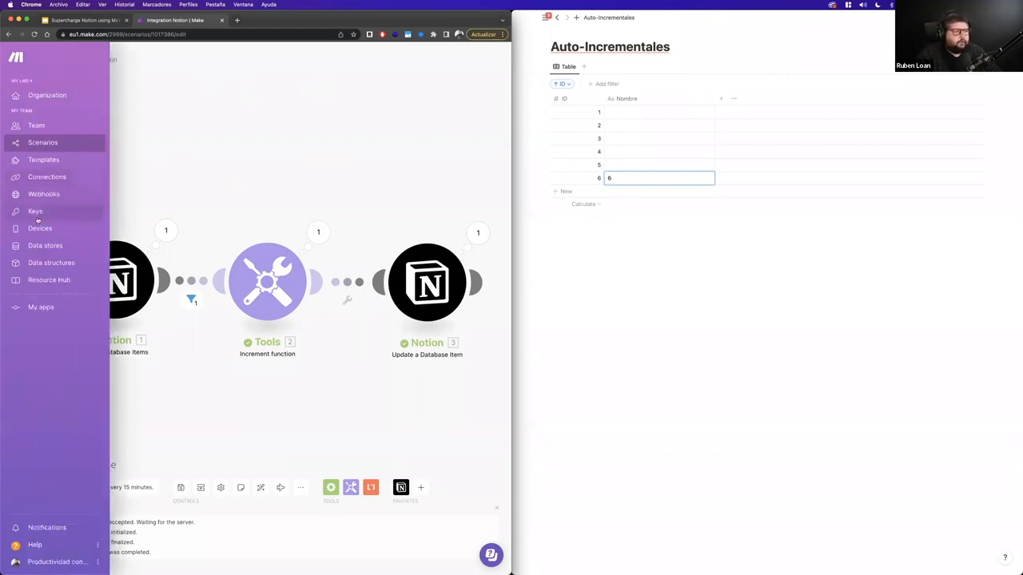
{"action": "mouse_move", "coordinate": [22, 193]}
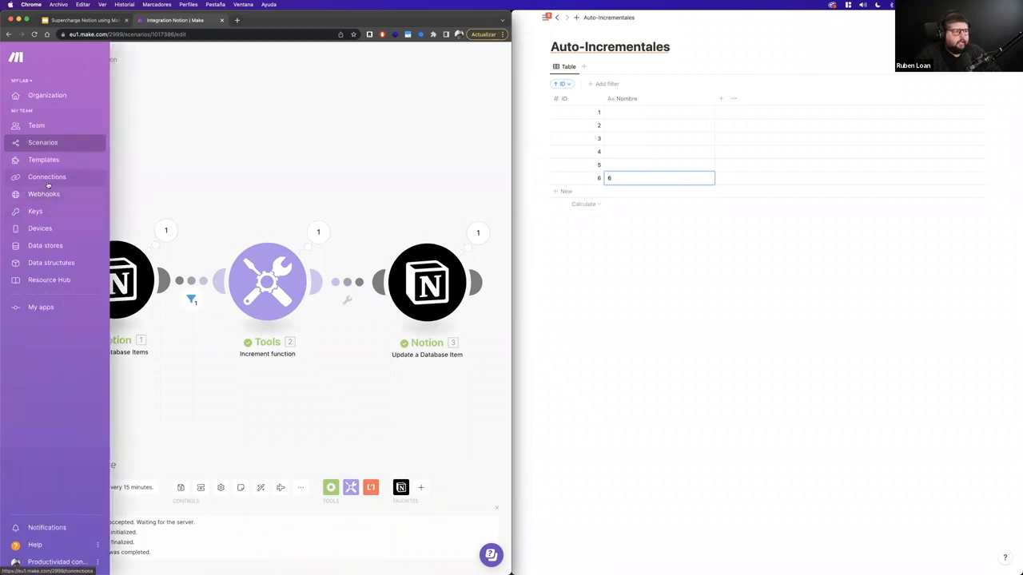